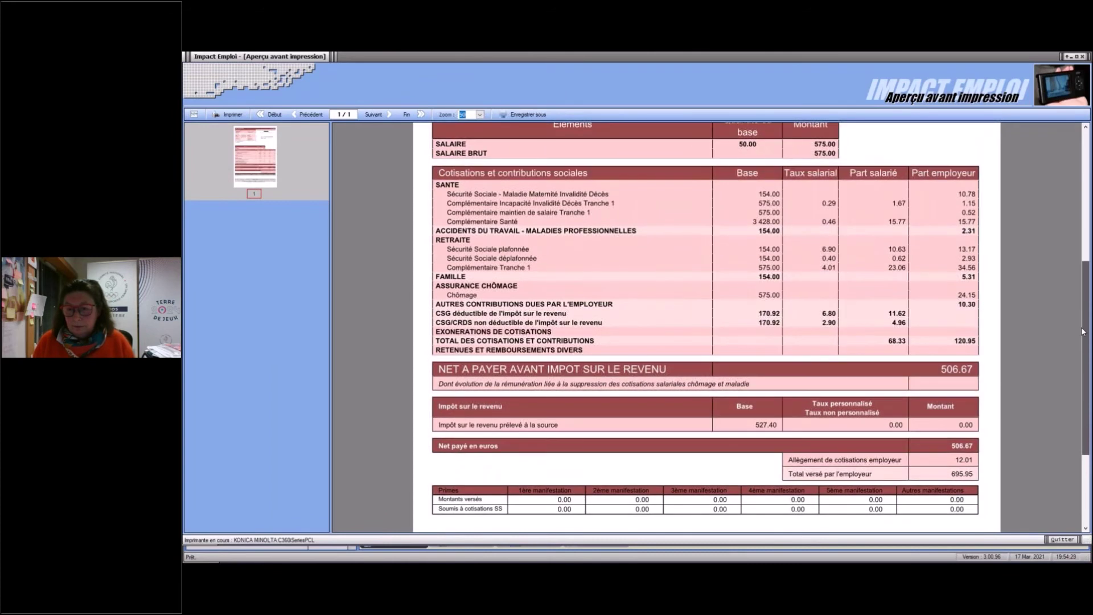
- Finish viewing the March 2021 payslip preview and open the April 2021 payslip for the same employee
scroll(1083, 332, up, 1)
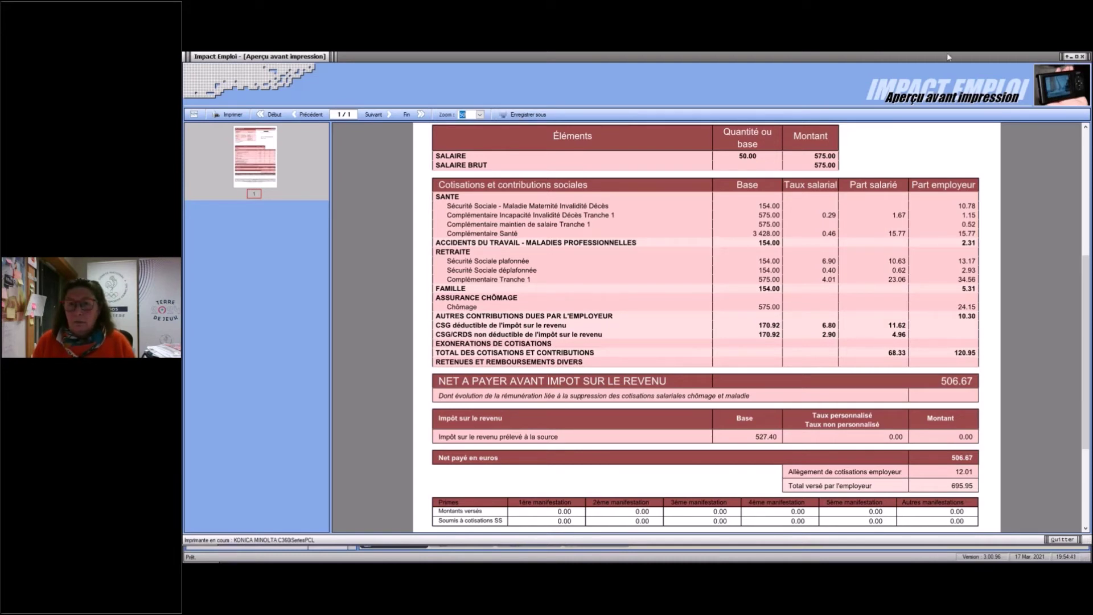
click(1083, 56)
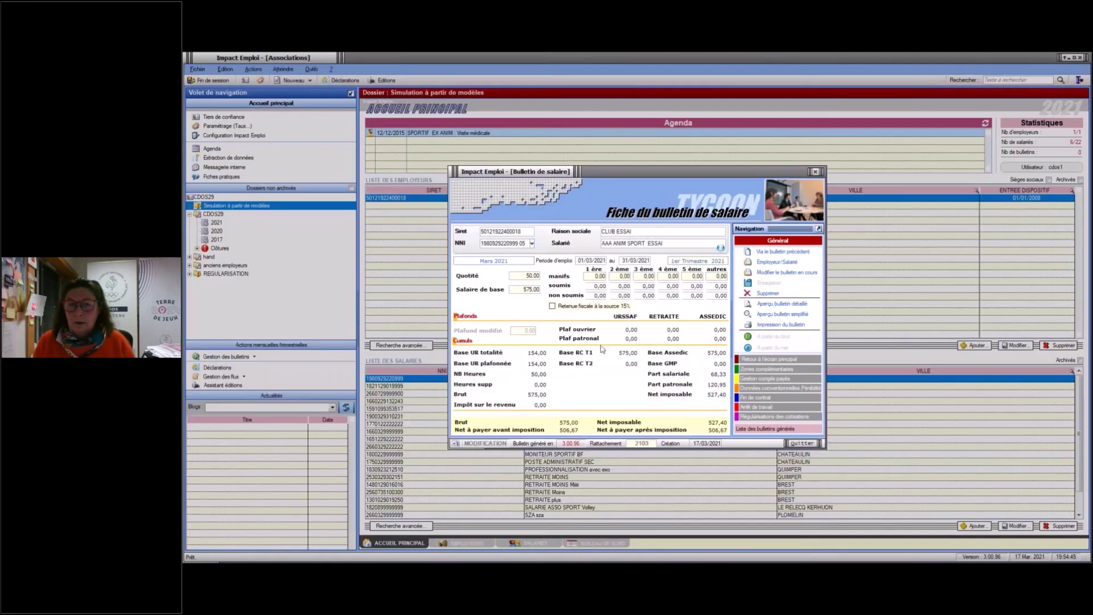
click(521, 264)
click(492, 299)
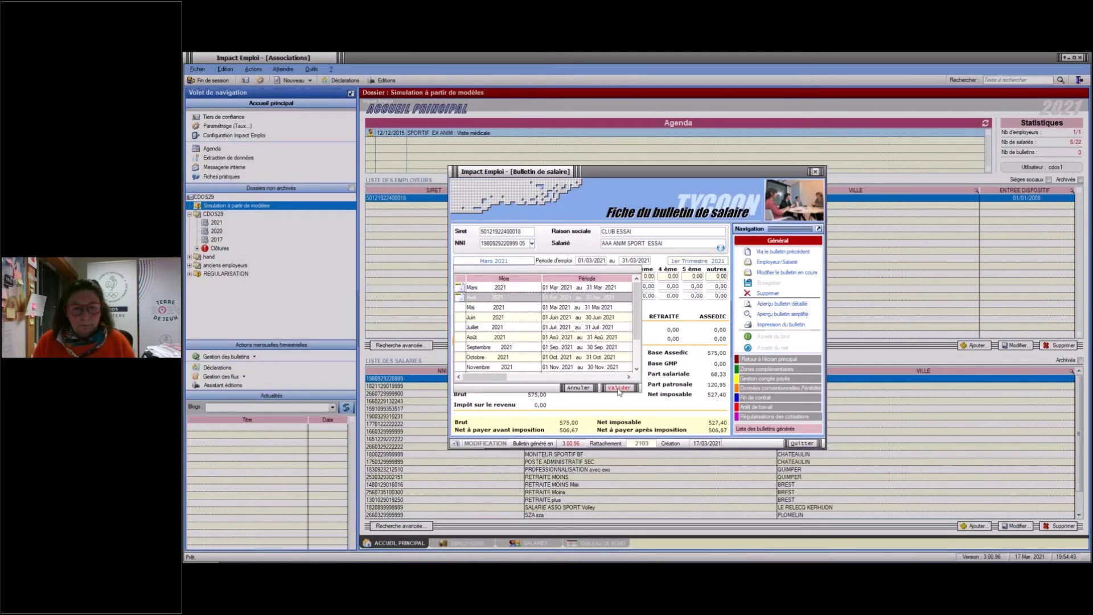
click(619, 389)
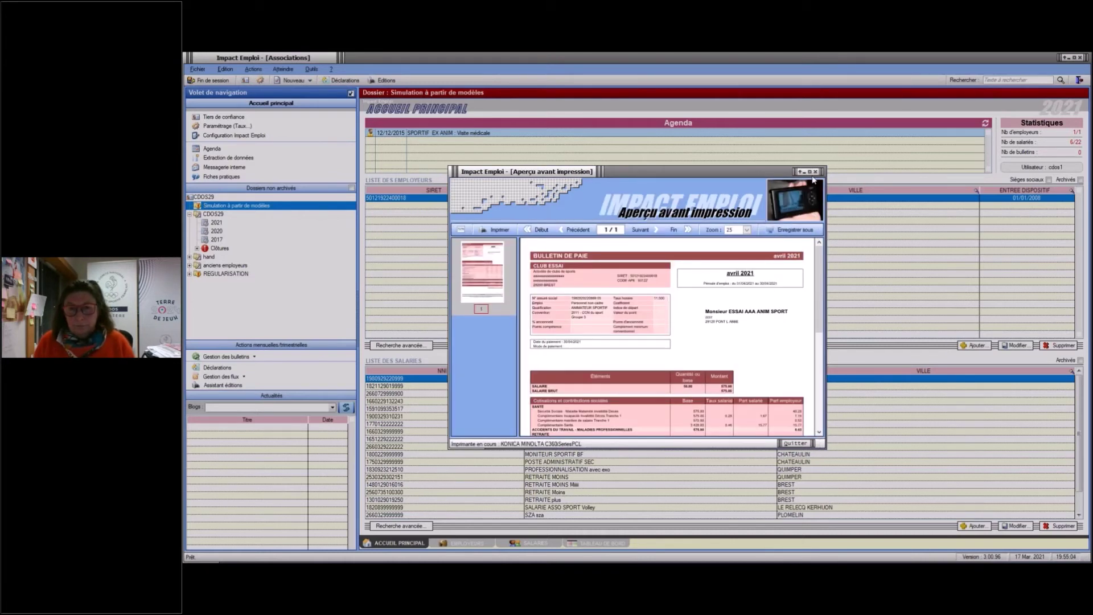
- Examine the contributions, net pay and total employer cost in an enlarged print preview of the April 2021 payslip
click(810, 172)
click(480, 114)
click(467, 138)
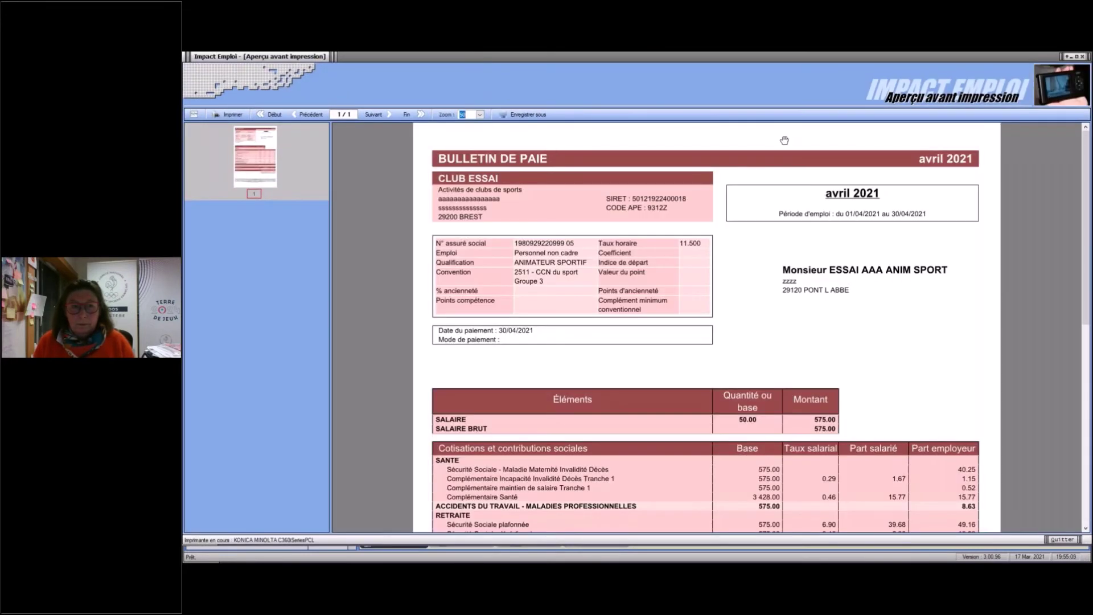
drag(1087, 181, 1088, 310)
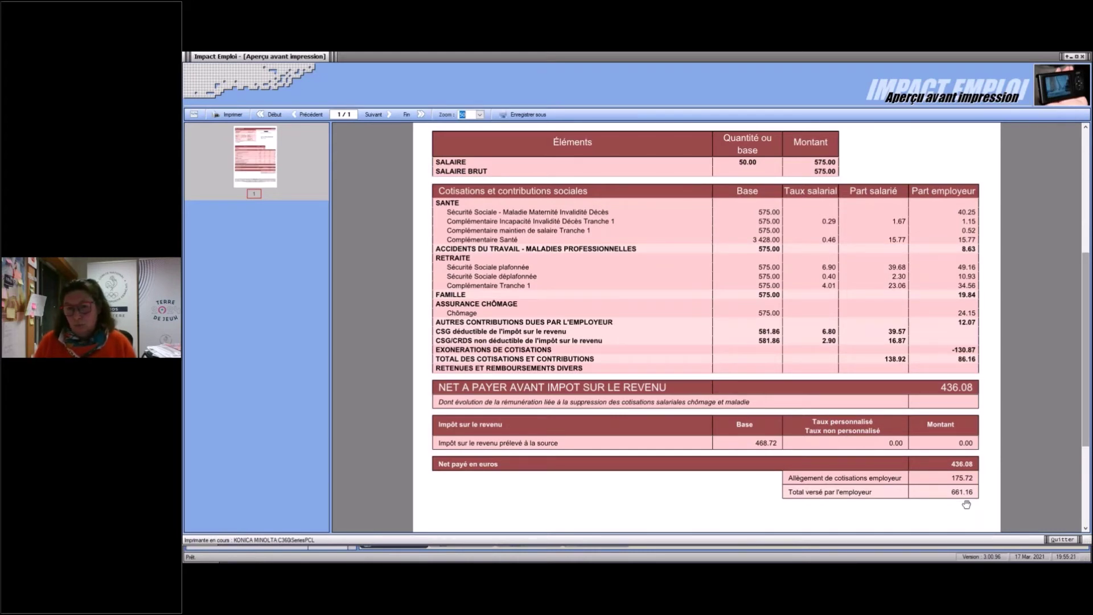
click(1084, 57)
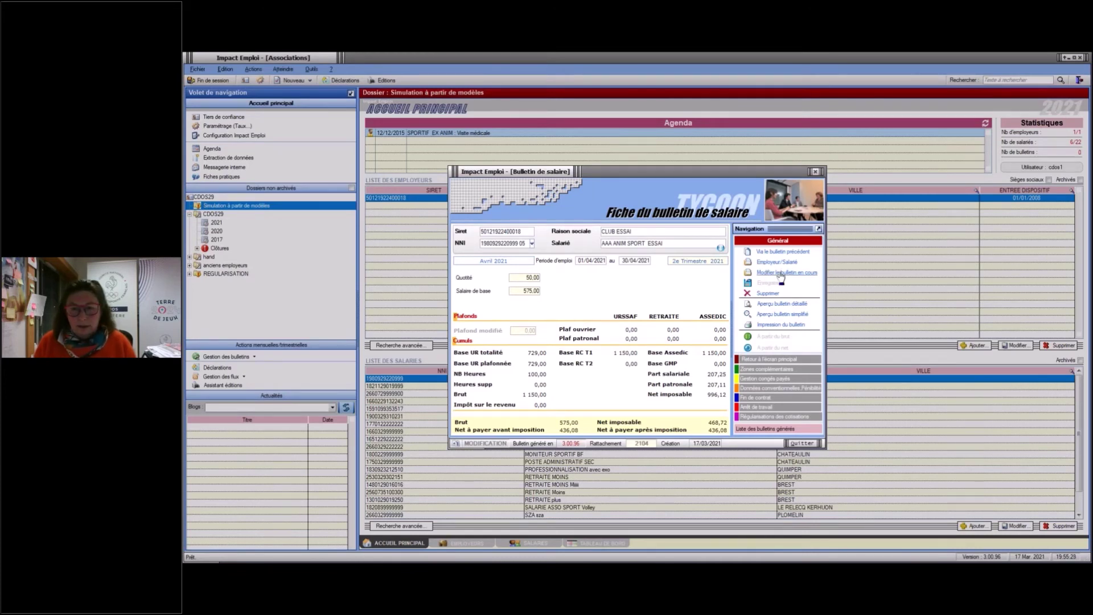
- Set the March 2021 payslip's base salary to 1,000, recalculate it from the gross amount and save it
click(482, 263)
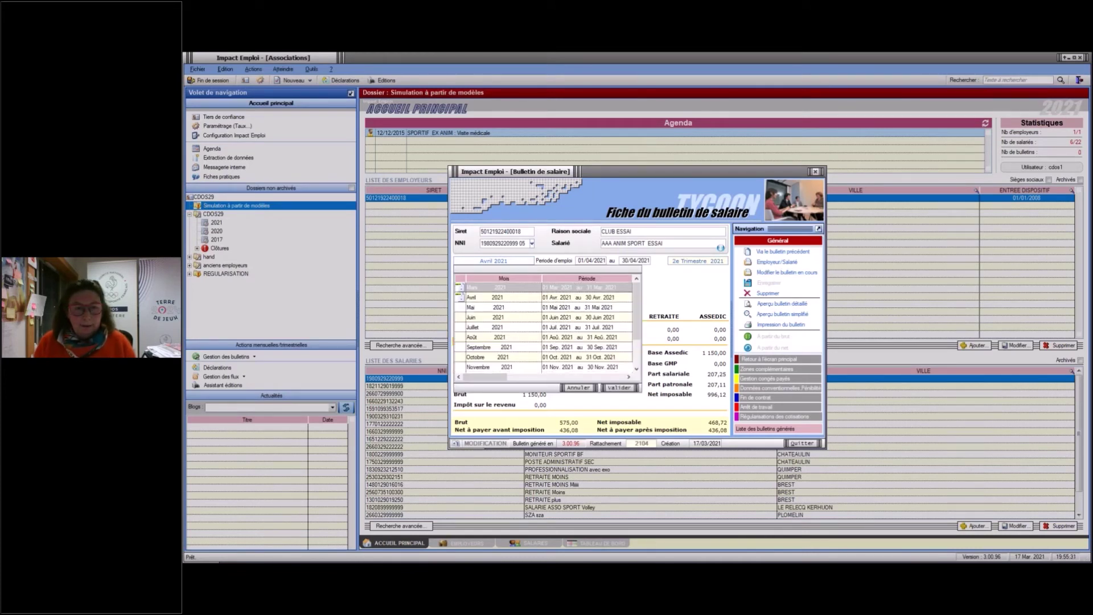
click(619, 387)
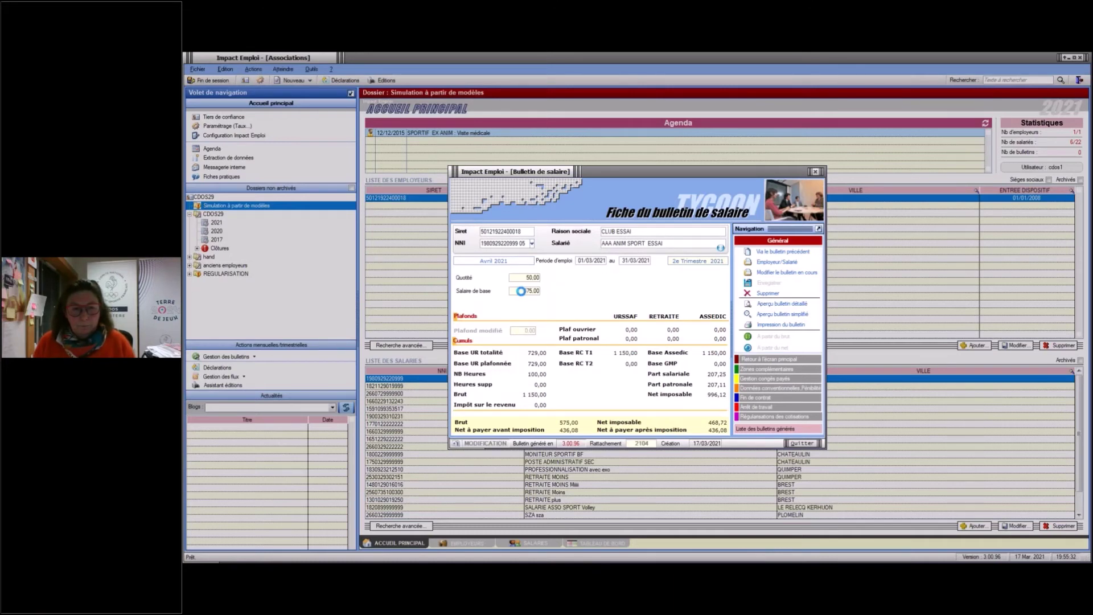
click(524, 289)
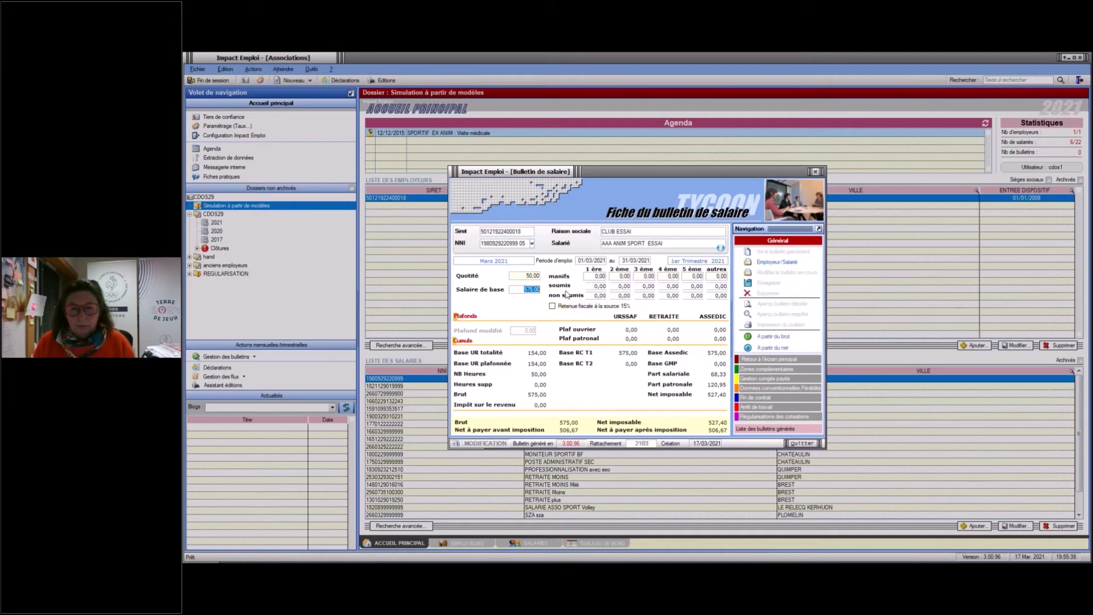
text(1000)
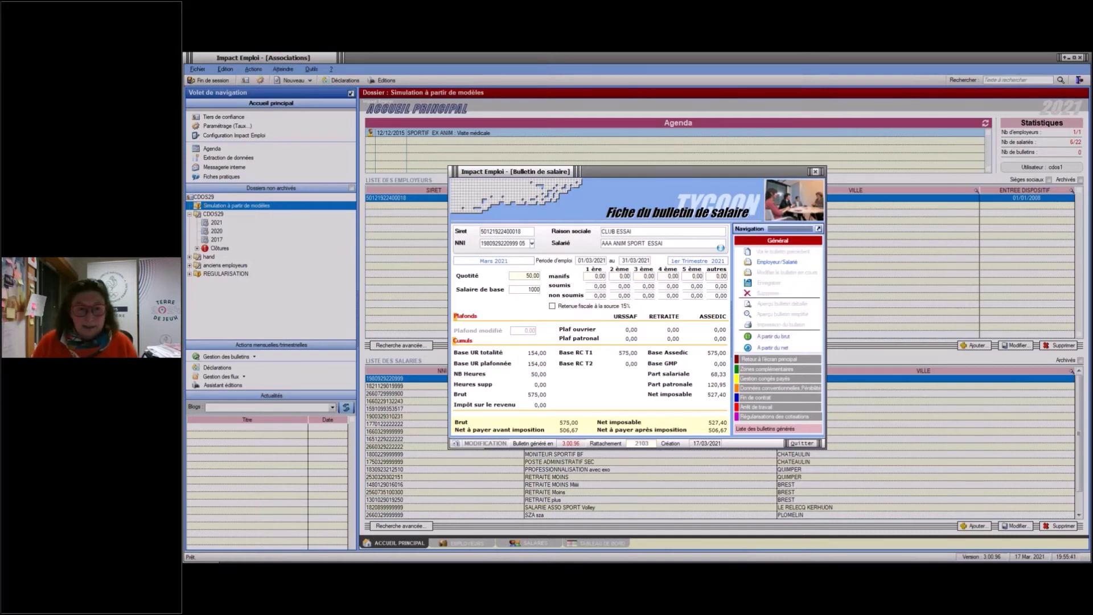
click(772, 337)
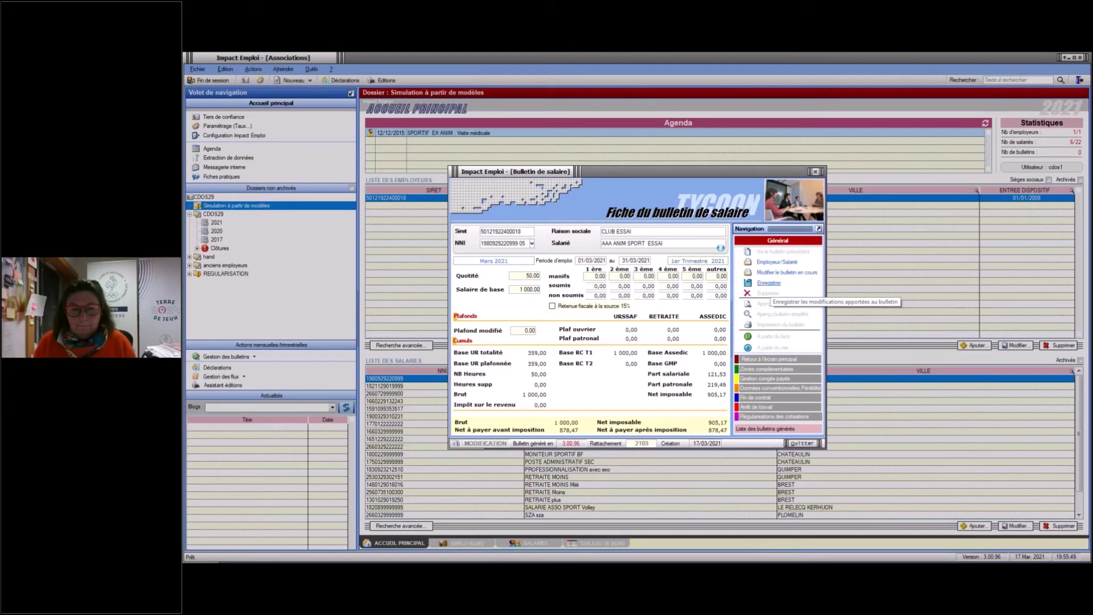
click(773, 285)
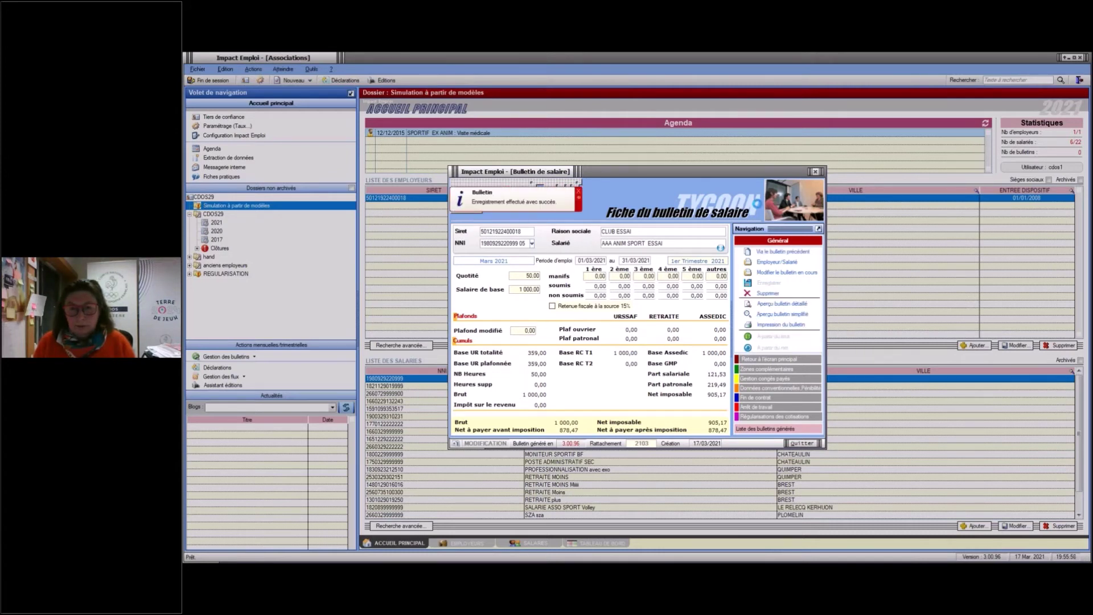
- Examine the contribution bases and net pay in an enlarged preview of the March 2021 payslip with the 1,000 salary
click(811, 172)
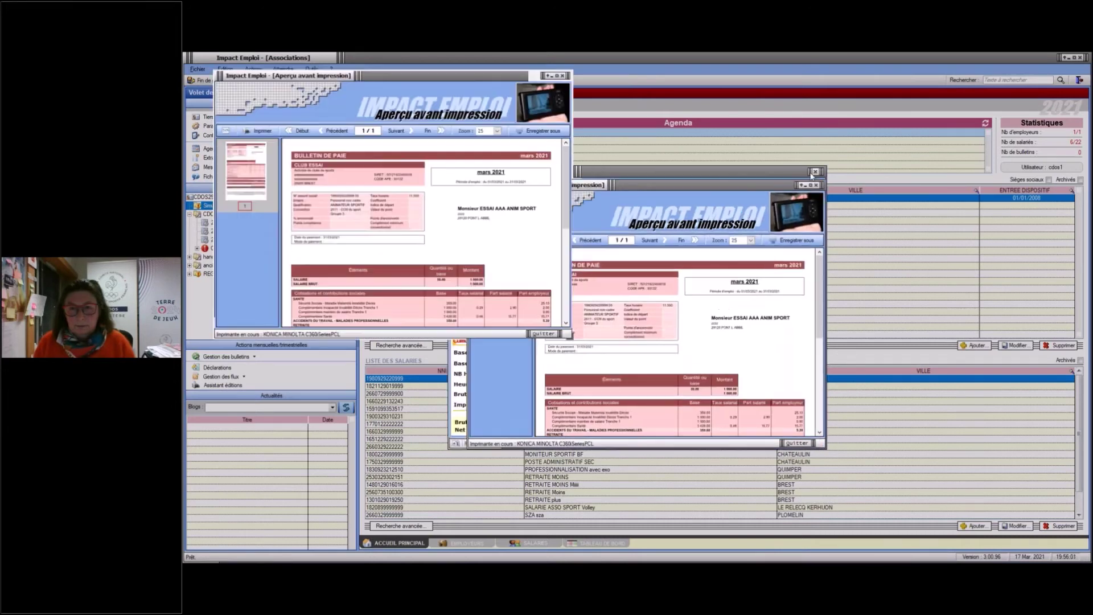
click(480, 115)
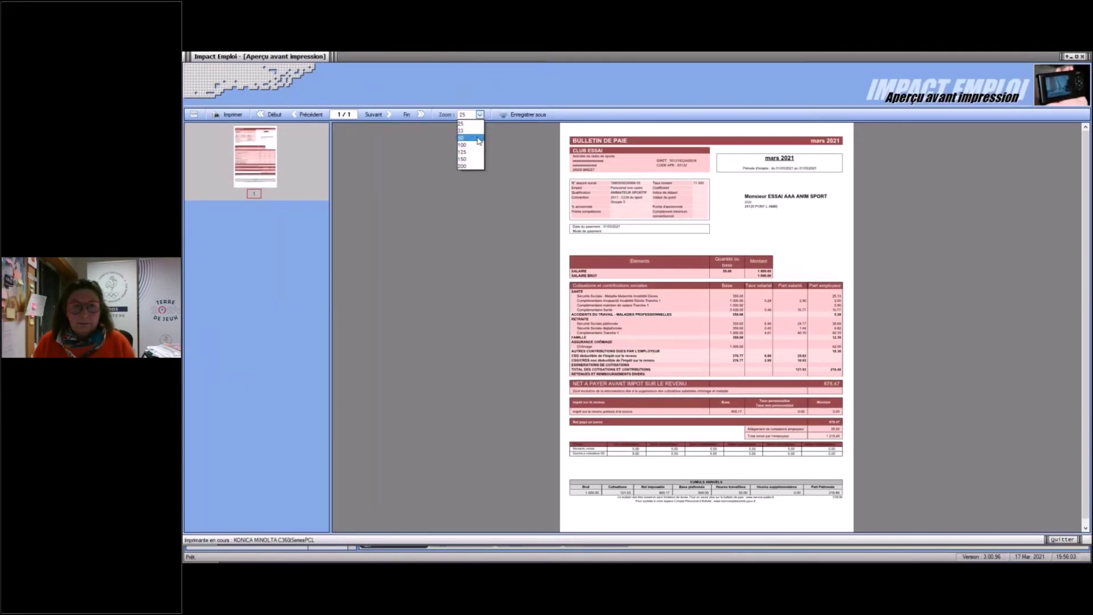
click(463, 123)
drag(1087, 217, 1090, 337)
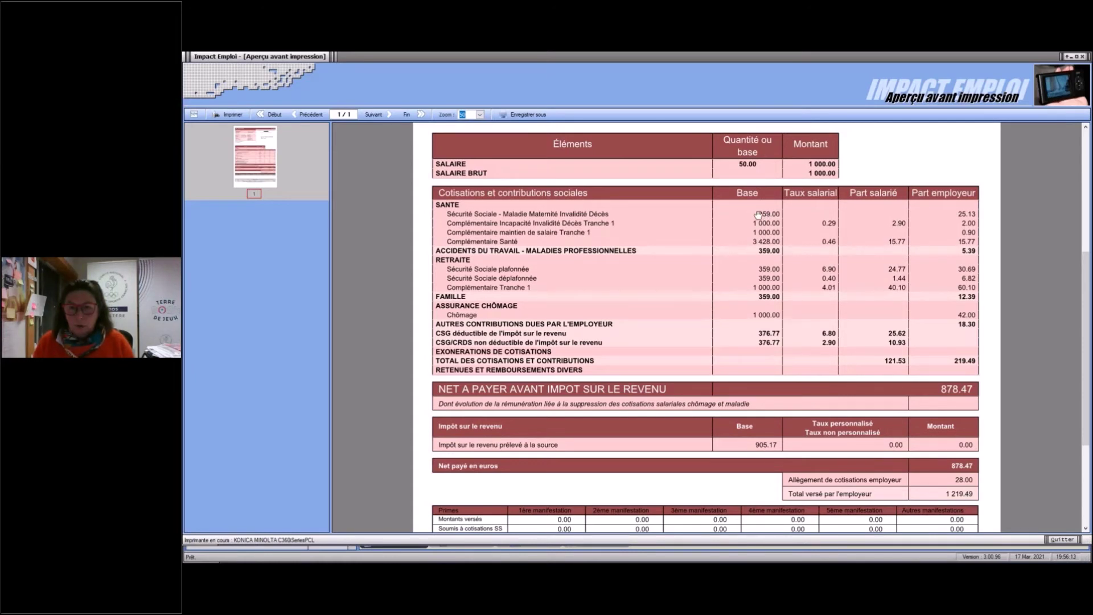
click(1083, 57)
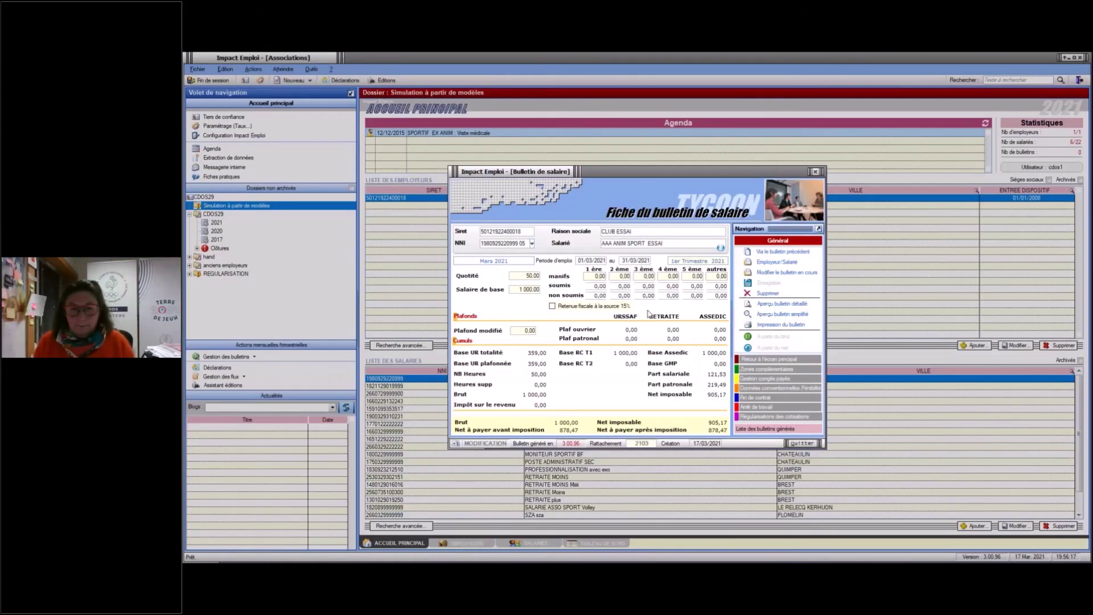
- Set the April 2021 payslip's base salary to 1,000 and recalculate it from the gross amount
click(490, 261)
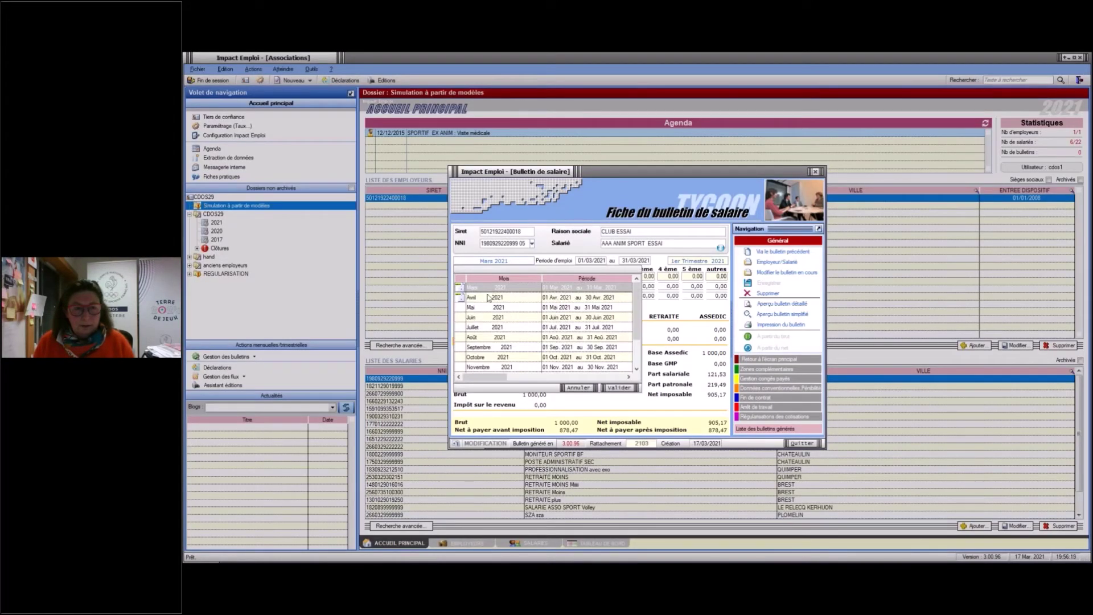
click(619, 388)
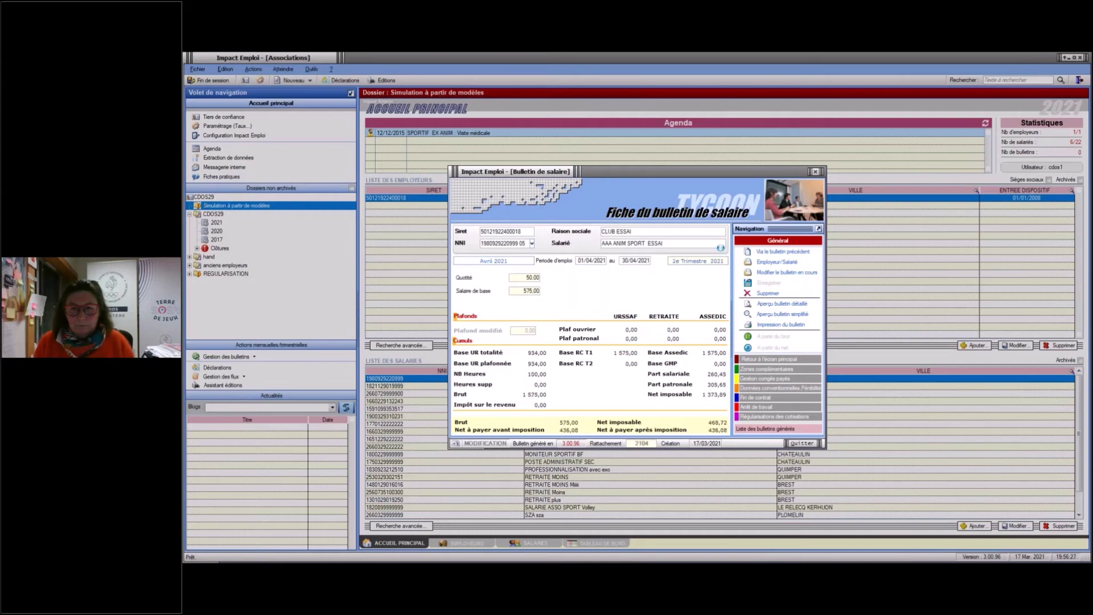
click(512, 290)
text(1 000)
click(783, 336)
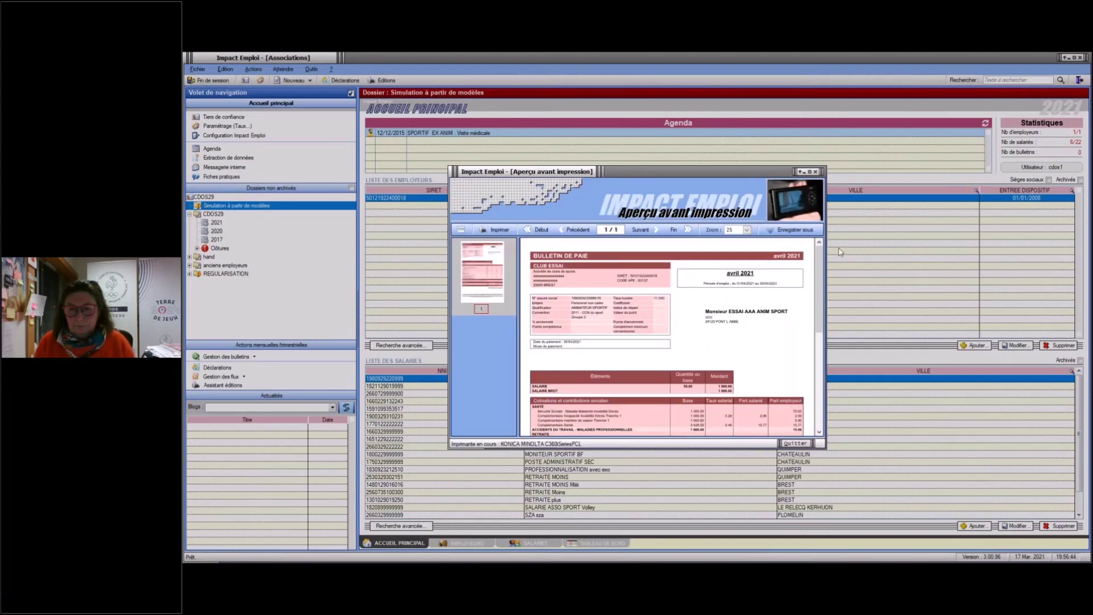
- Examine the contributions, net pay and employer cost in an enlarged preview of April's payslip with the 1,000 salary
click(810, 171)
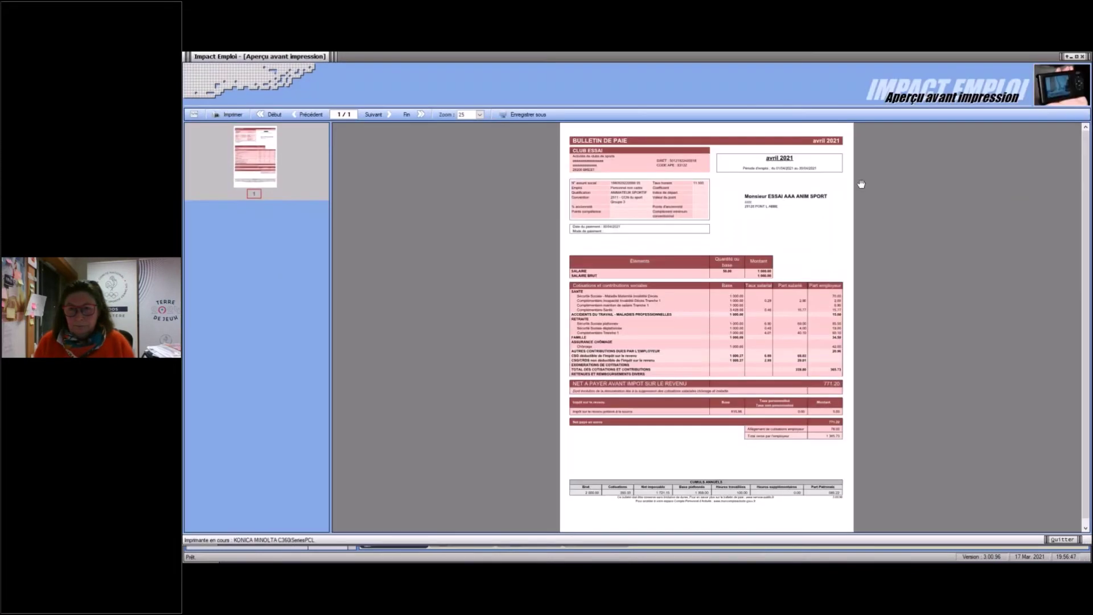
click(480, 115)
click(473, 140)
drag(1087, 202, 1075, 314)
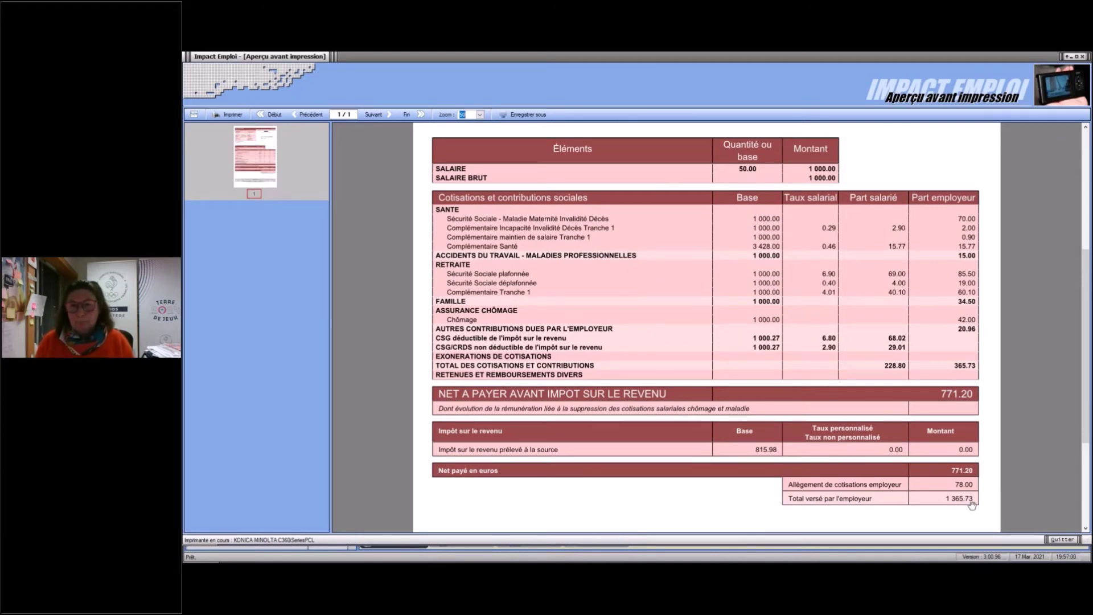
click(1084, 57)
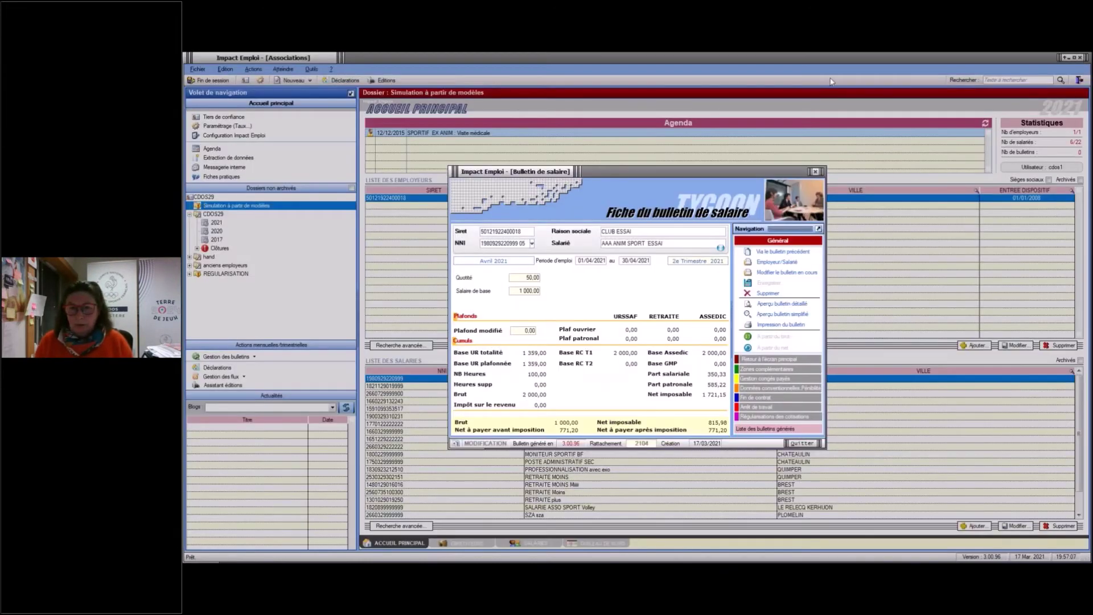
click(517, 292)
text(110)
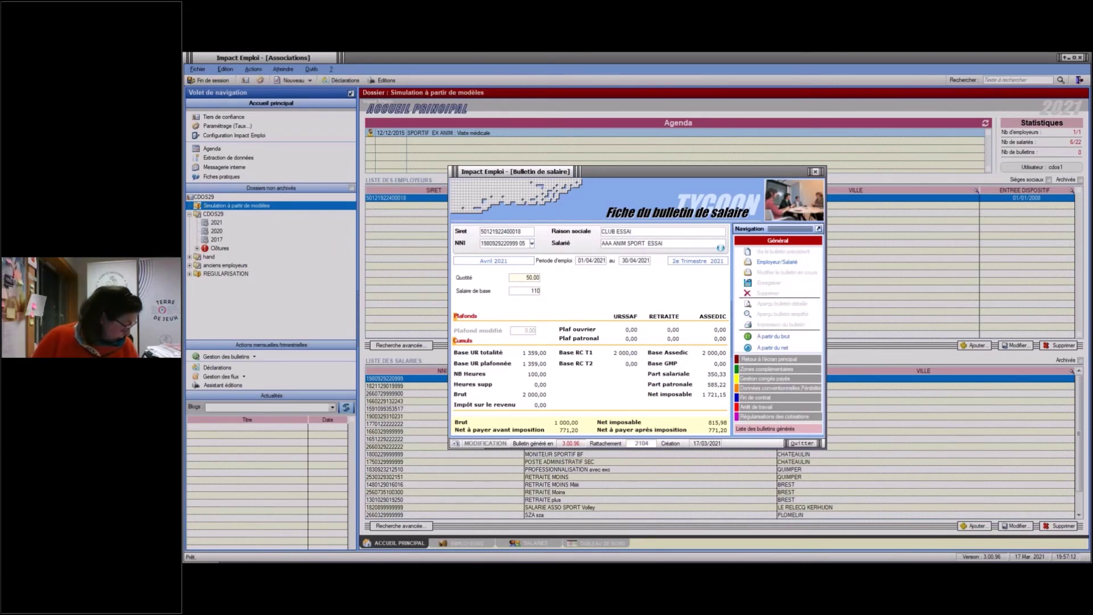
text(80)
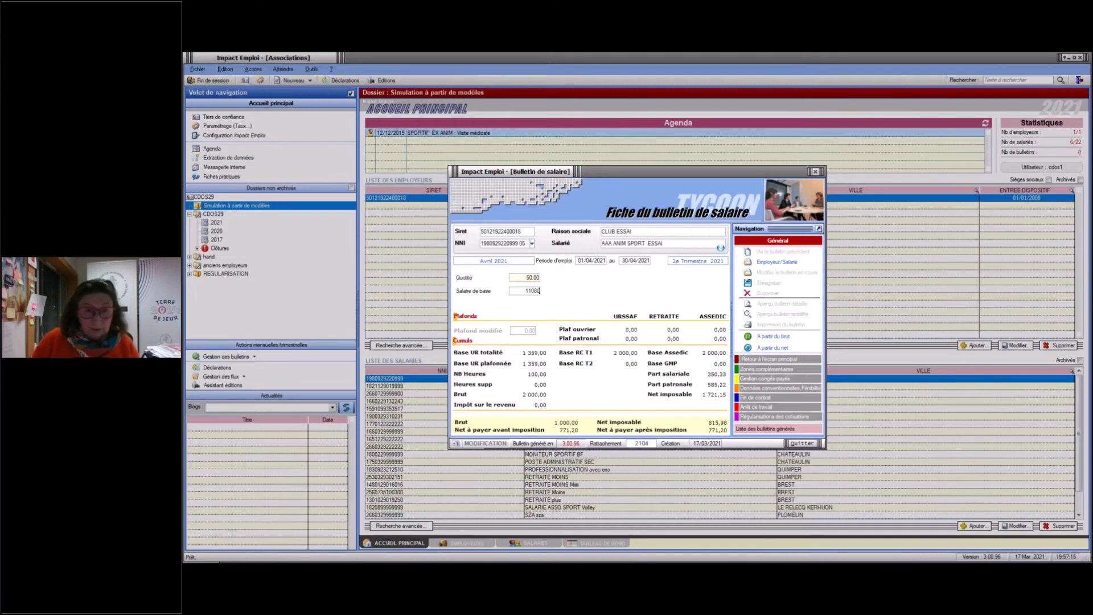
key(Left)
key(Left)
key(BackSpace)
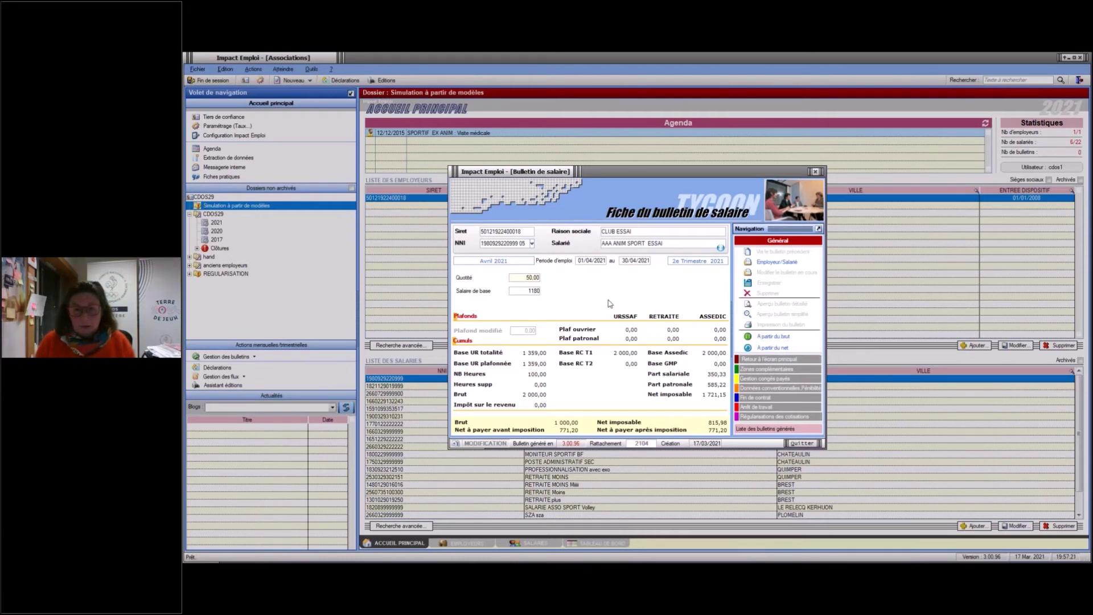
- Open the March 2021 payslip and set its base salary to 1,180
click(483, 262)
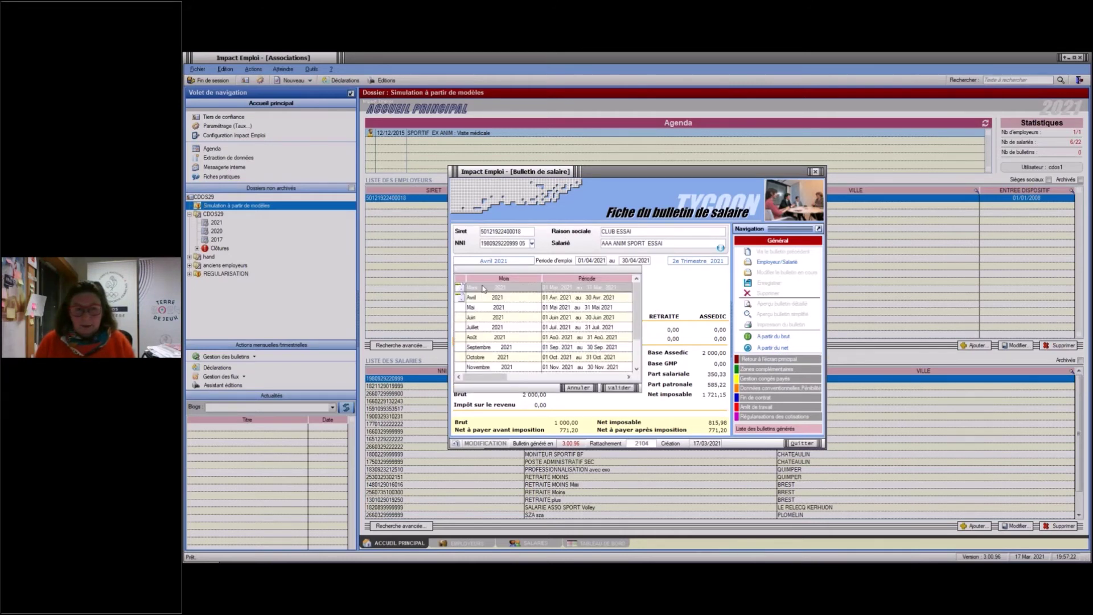
double_click(483, 288)
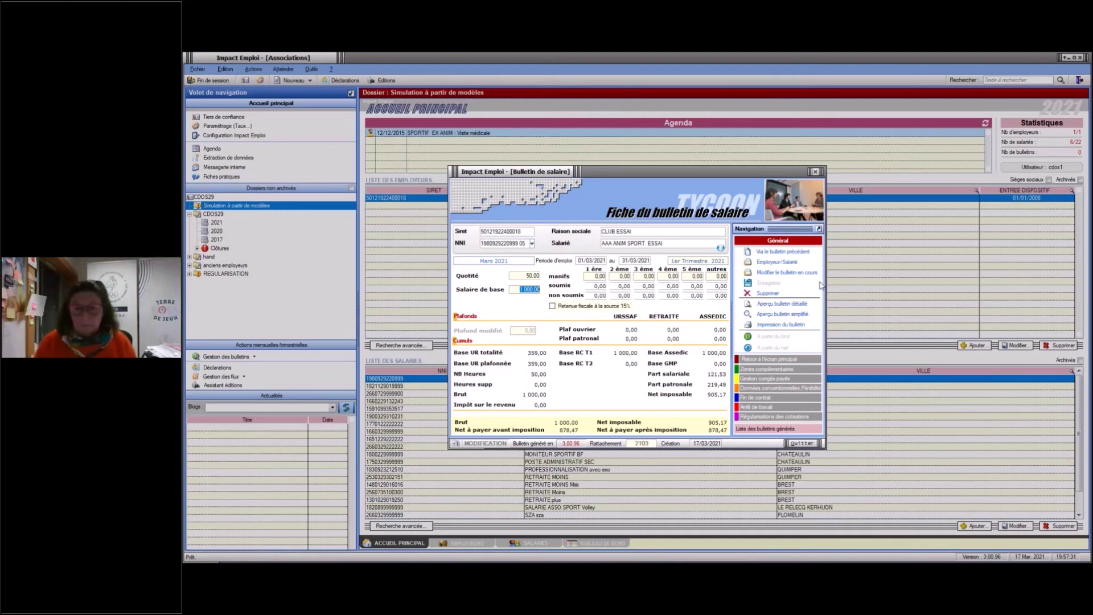
text(1 180)
key(Tab)
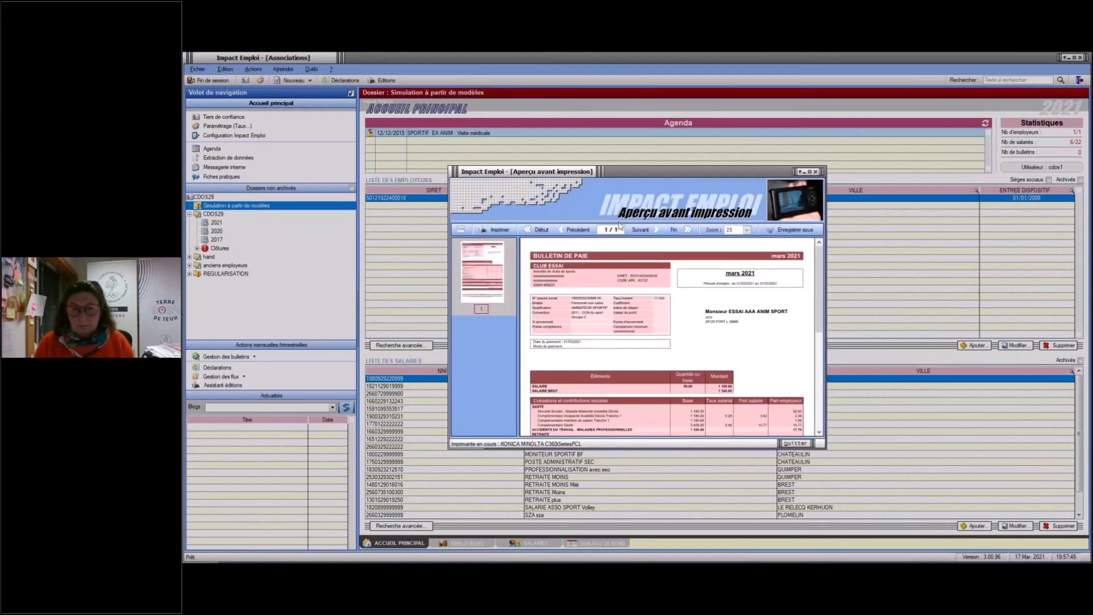
- Examine the contributions, net pay and employer cost in an enlarged preview of March's payslip with the 1,180 salary
click(810, 172)
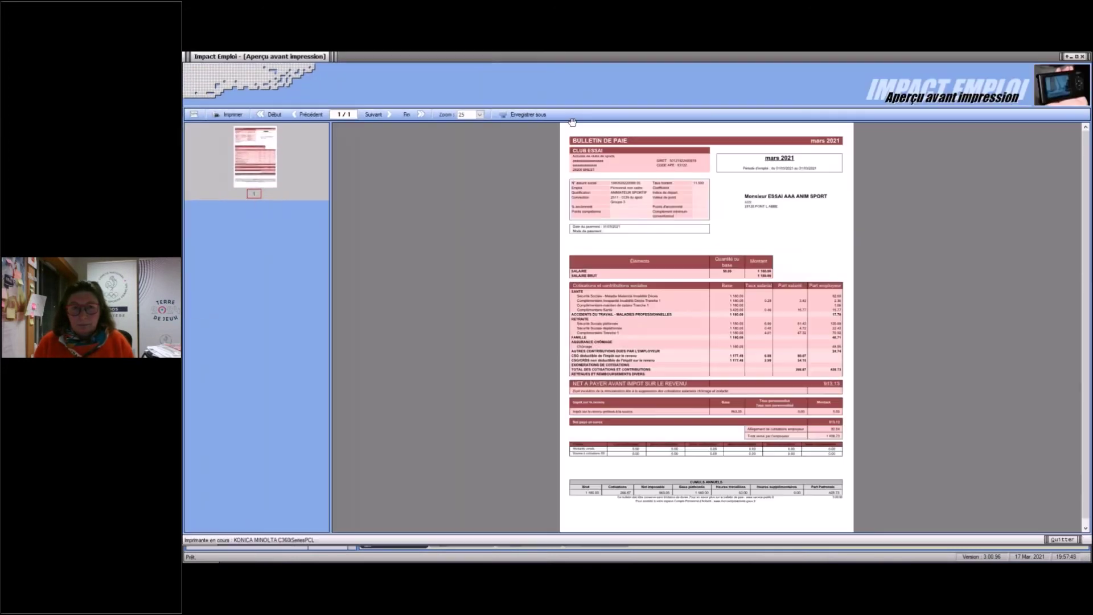
click(480, 114)
click(474, 144)
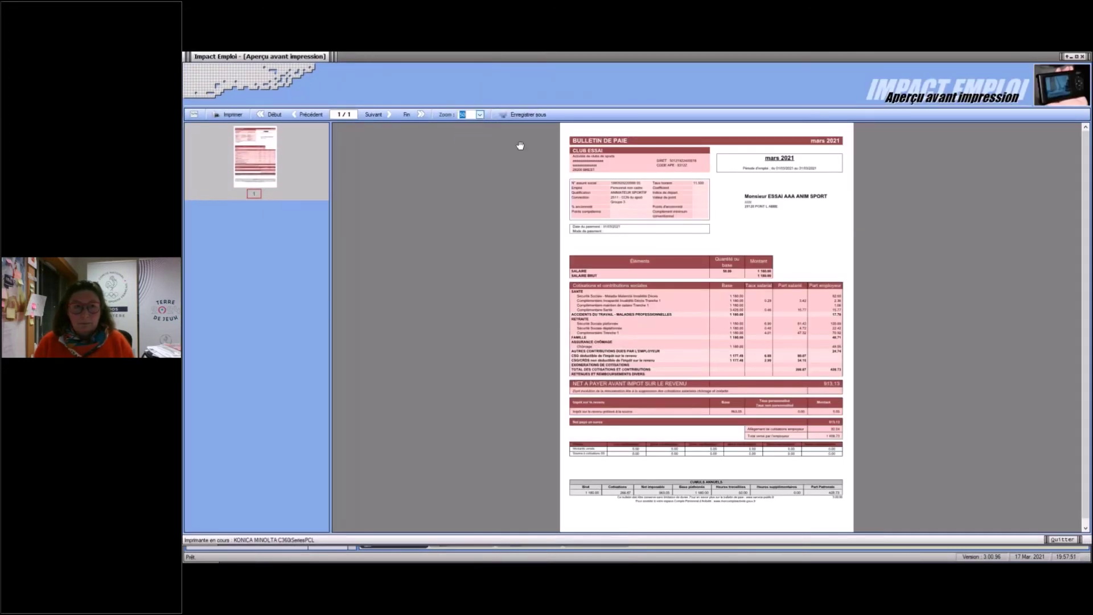
drag(1087, 323, 1088, 458)
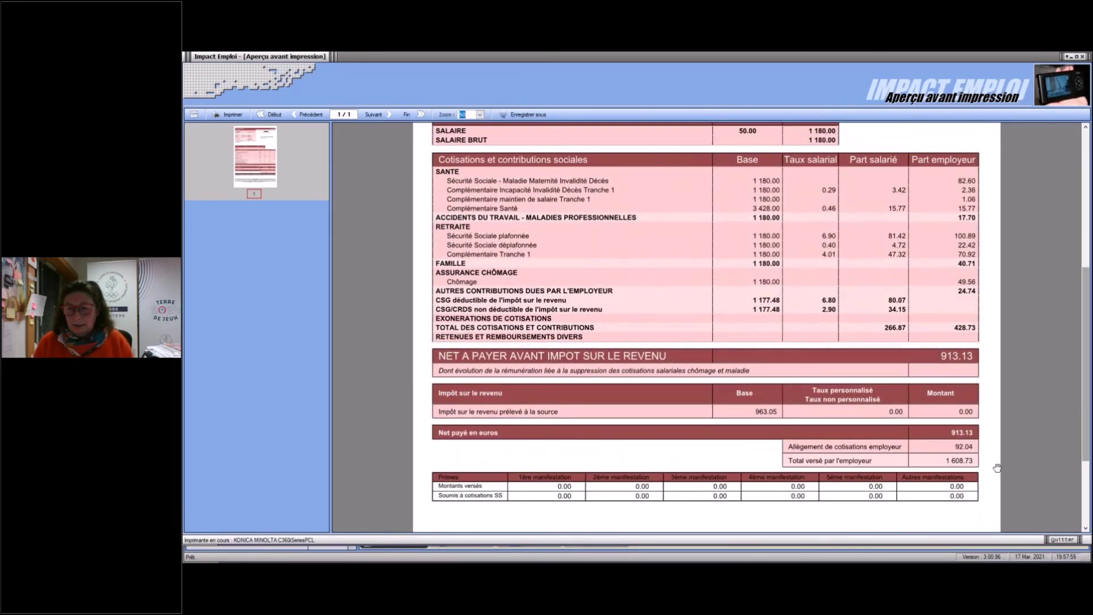
click(1083, 57)
- Open the April 2021 payslip, set its base salary to 1,180 and save the recalculated payslip
click(476, 261)
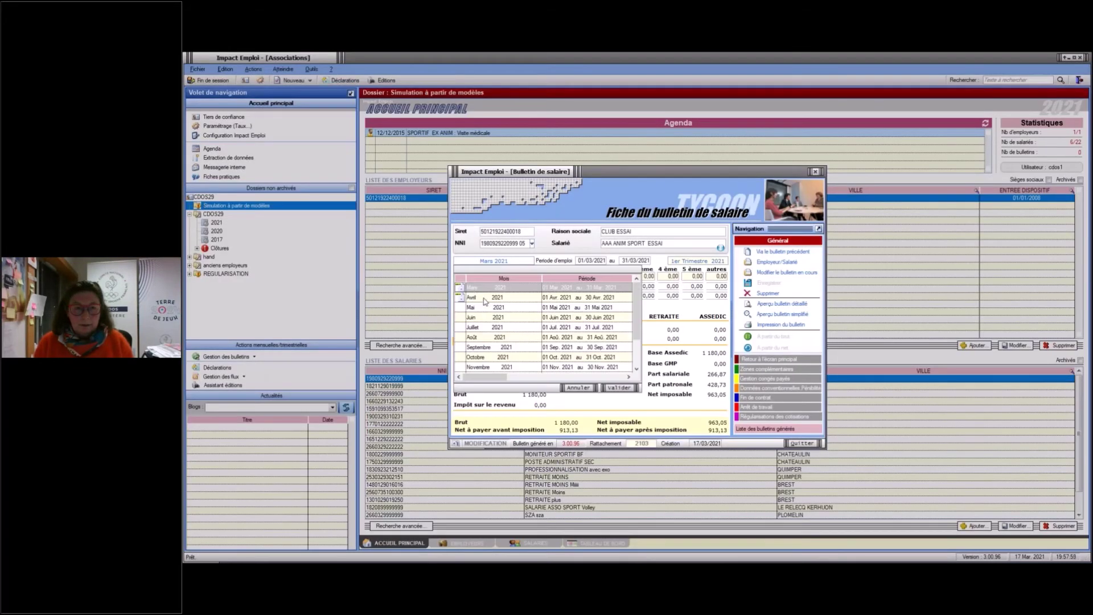
click(485, 297)
click(619, 388)
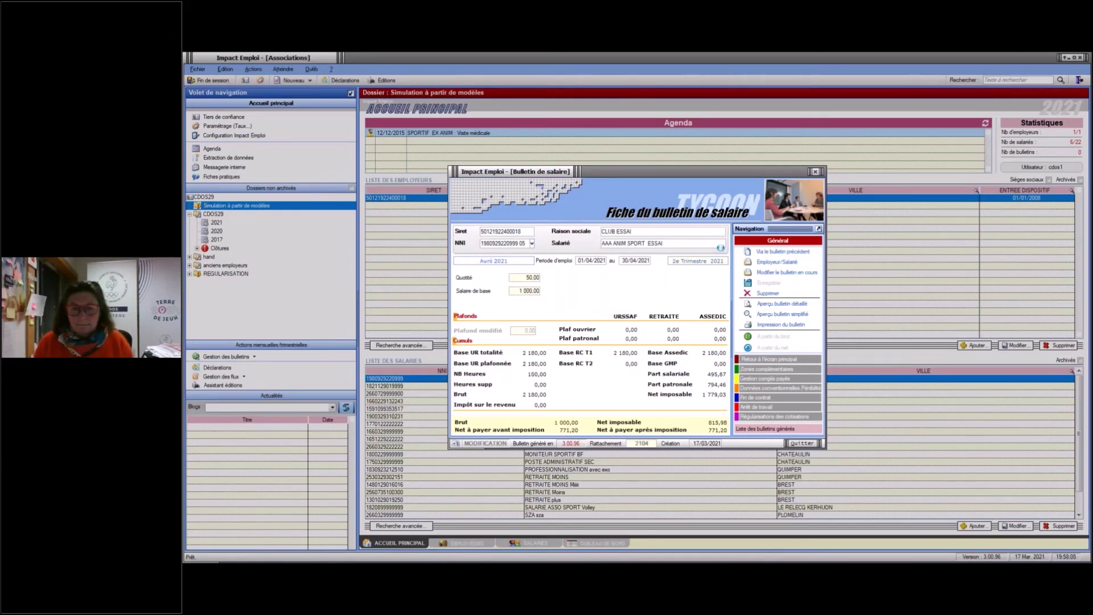
click(517, 293)
text(1180)
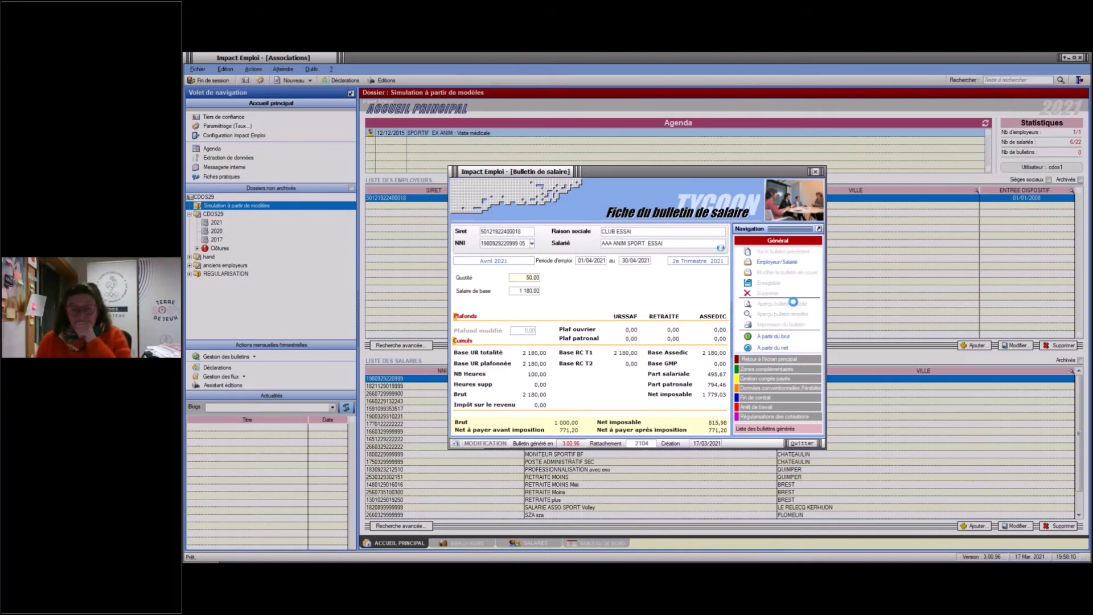
click(772, 283)
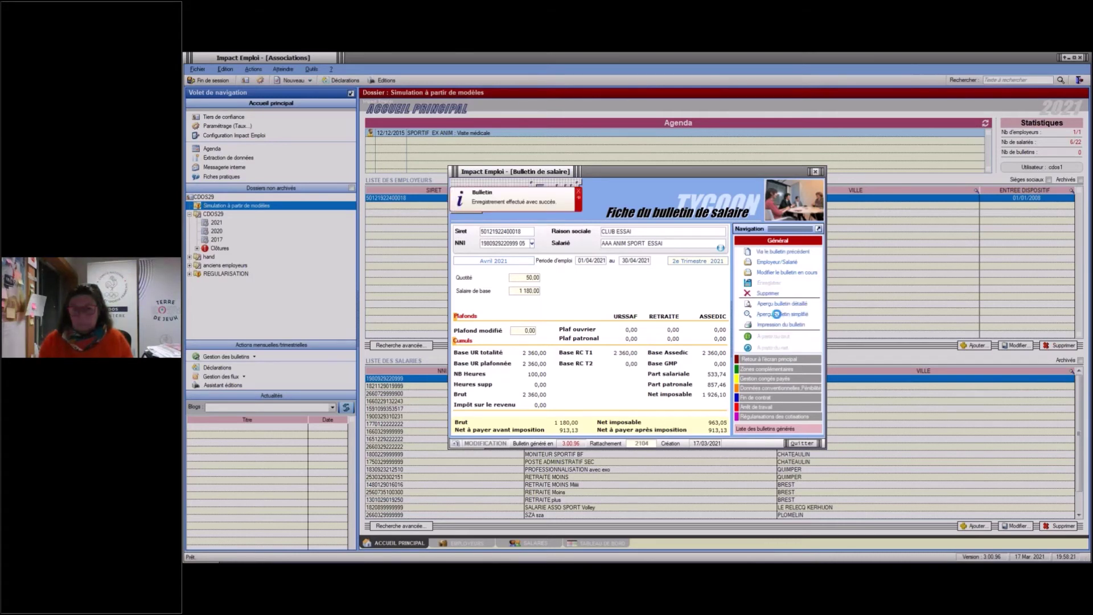
- Examine the contributions, net pay and employer cost in an enlarged preview of April's payslip with the 1,180 salary
click(776, 314)
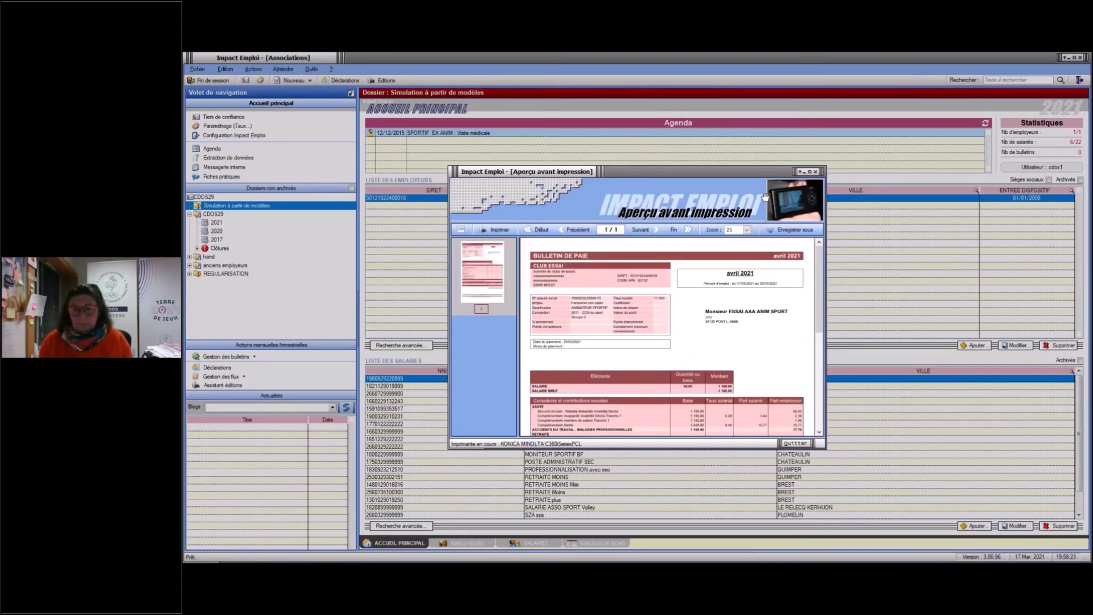
click(810, 172)
click(480, 115)
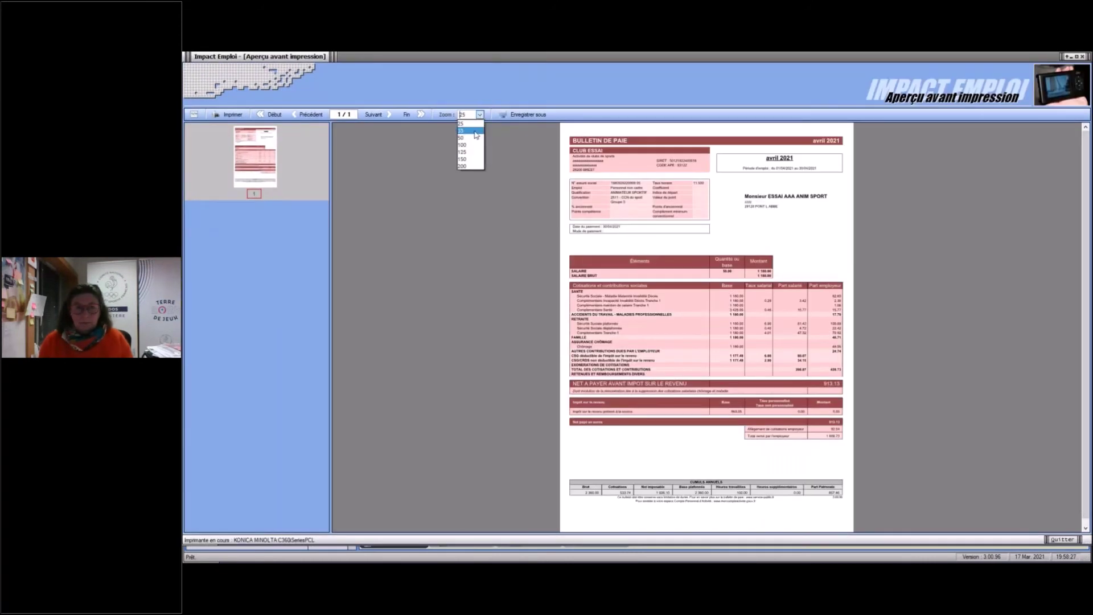
click(475, 141)
scroll(1076, 377, down, 5)
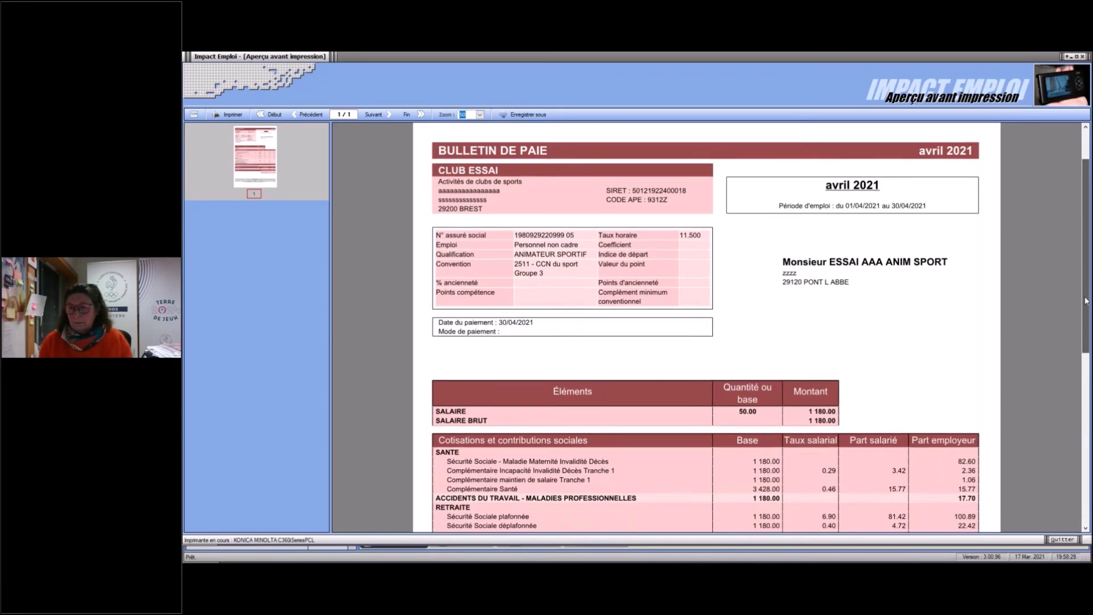
scroll(1079, 372, up, 1)
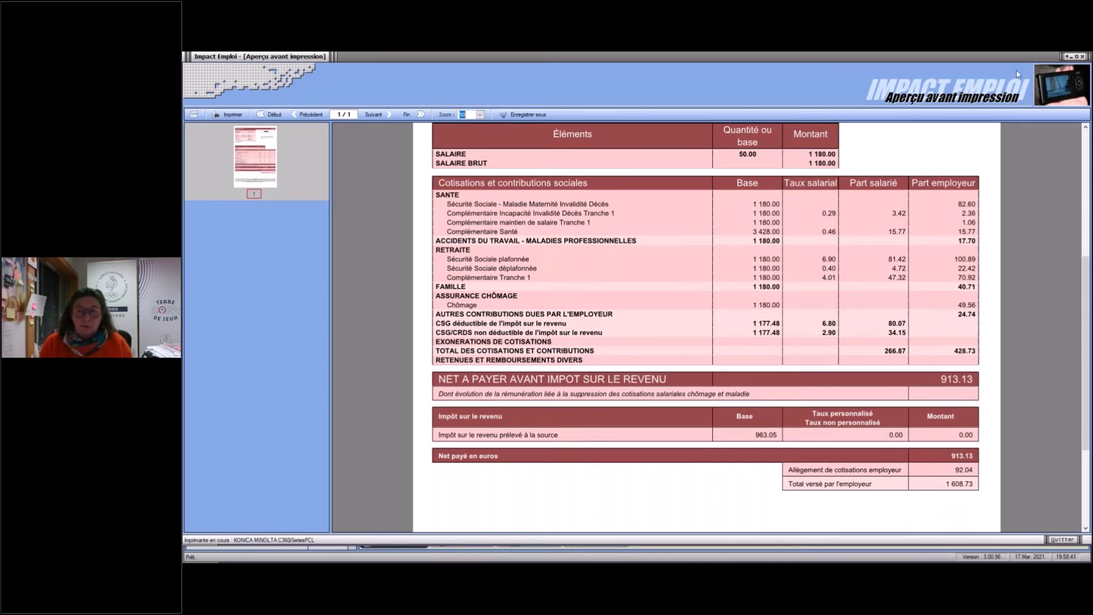
click(1083, 57)
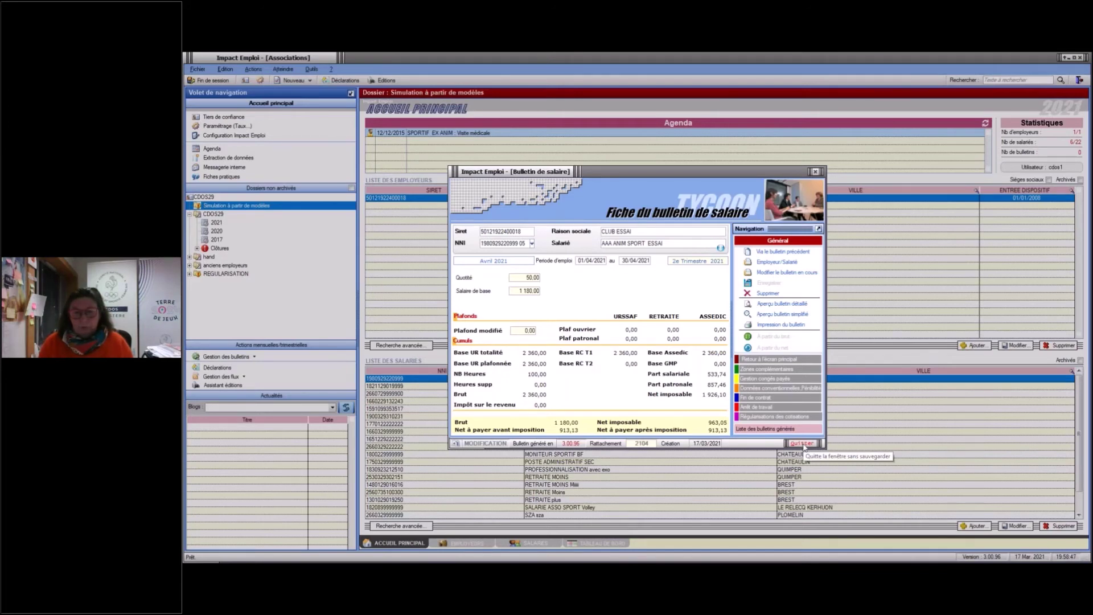
- Delete the April 2021 payslip, authorising the deletion with the session password, and leave the payslip form
click(766, 294)
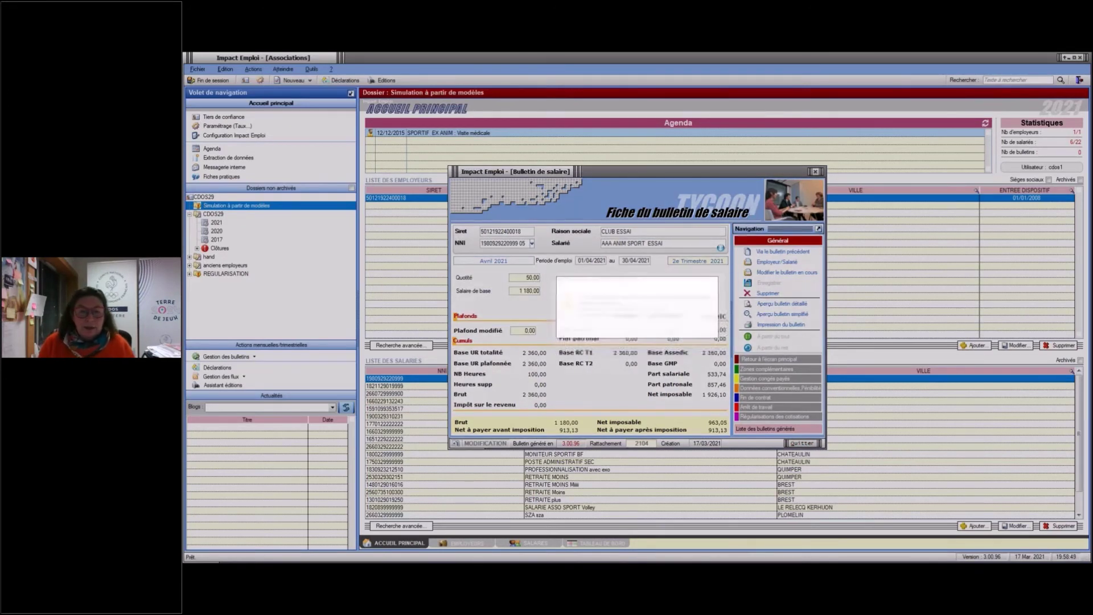
text(•••••)
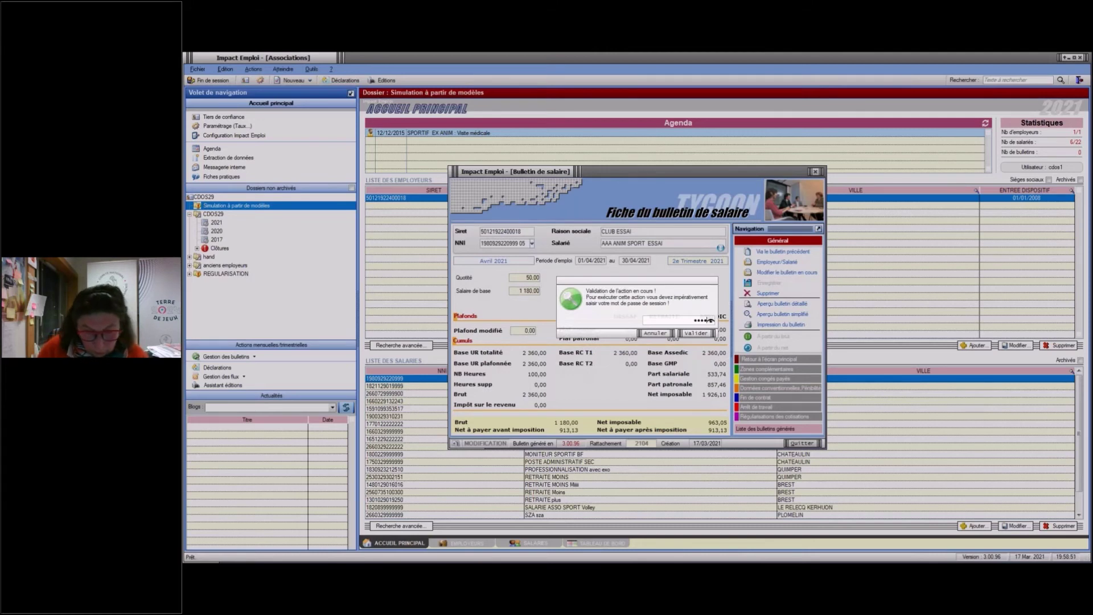
text(••)
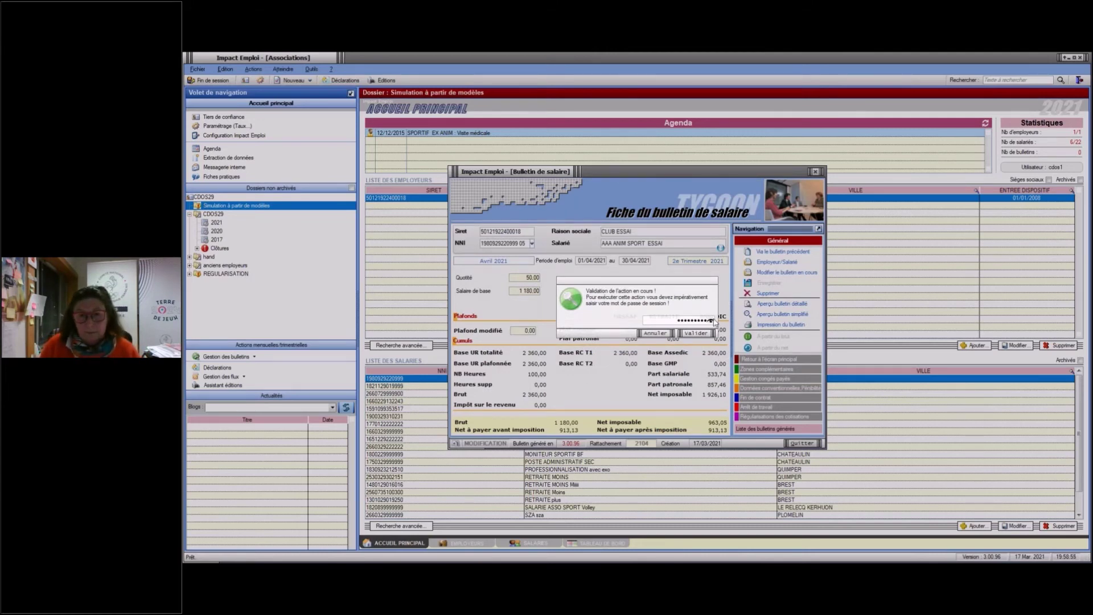
click(696, 333)
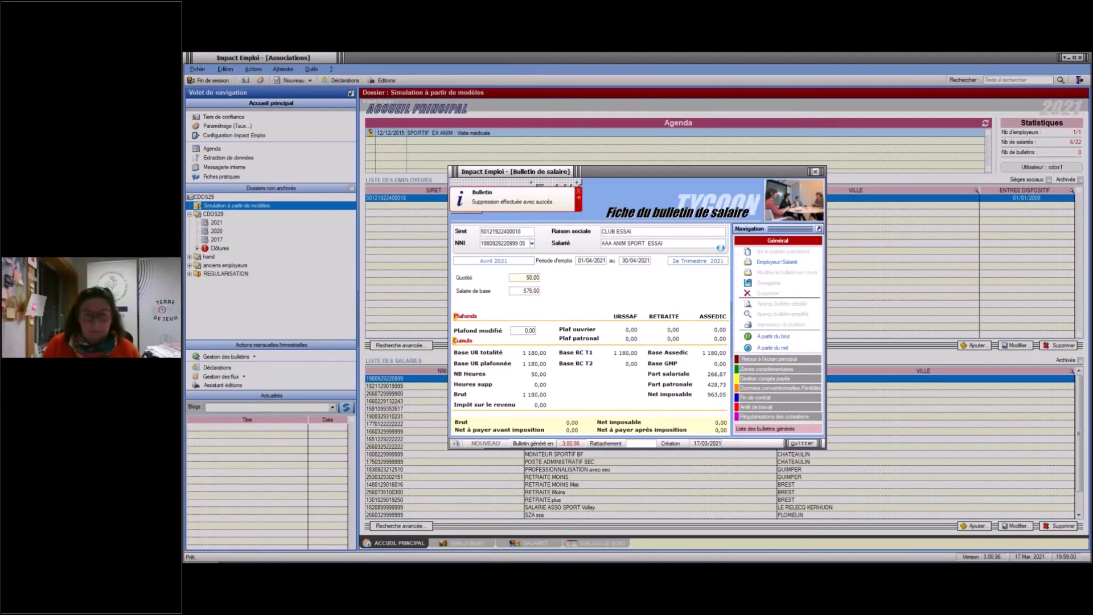
click(802, 443)
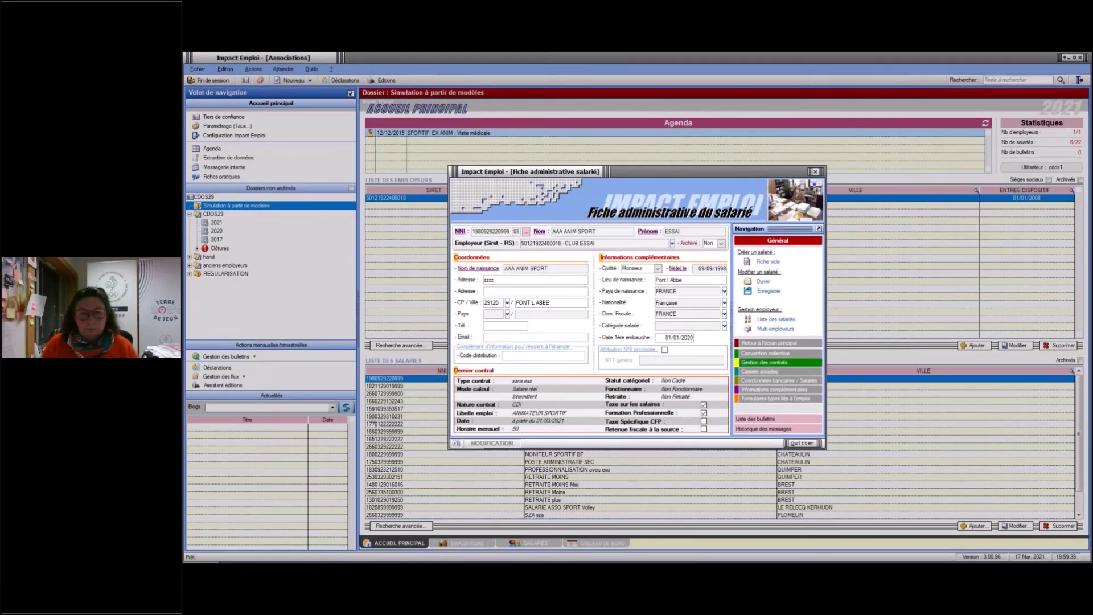
- Delete the contract period starting 01/04/2021 from the ANIMATEUR SPORTIF contract and save the employee record
click(485, 286)
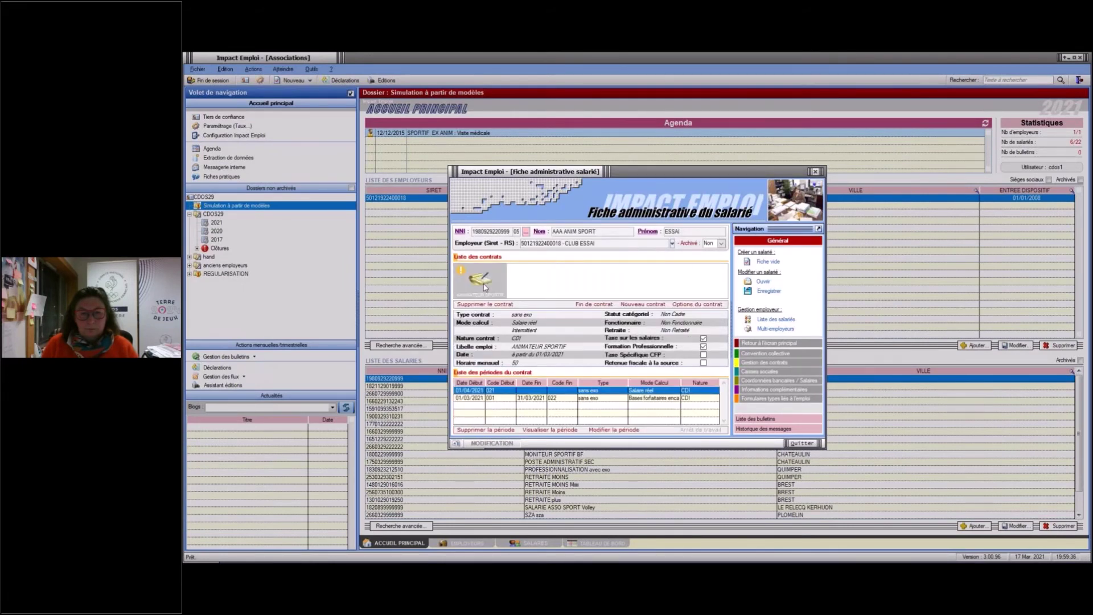
click(497, 430)
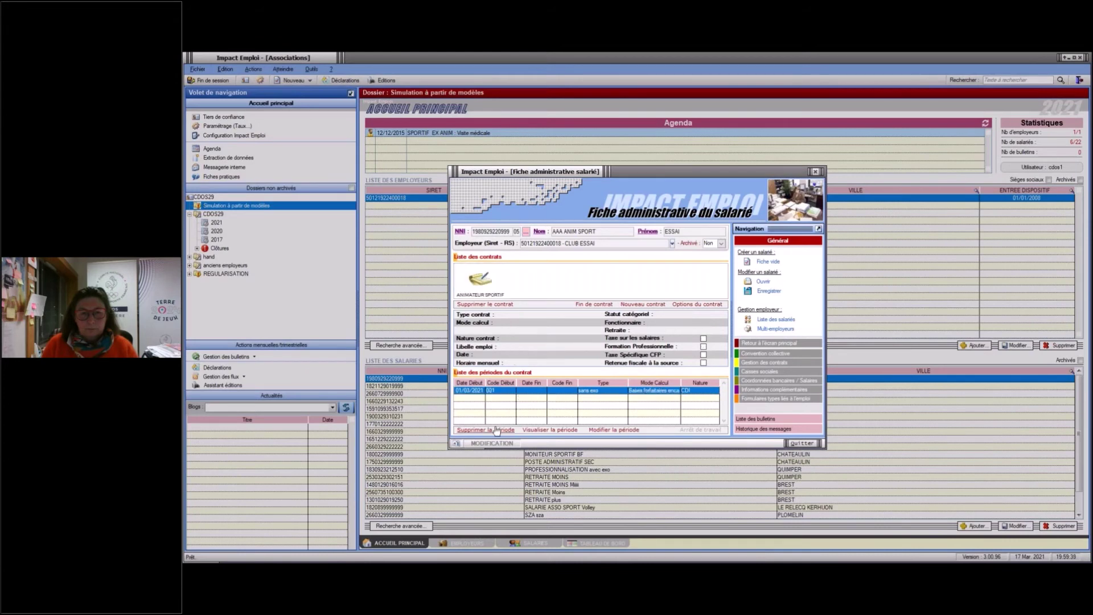
click(767, 291)
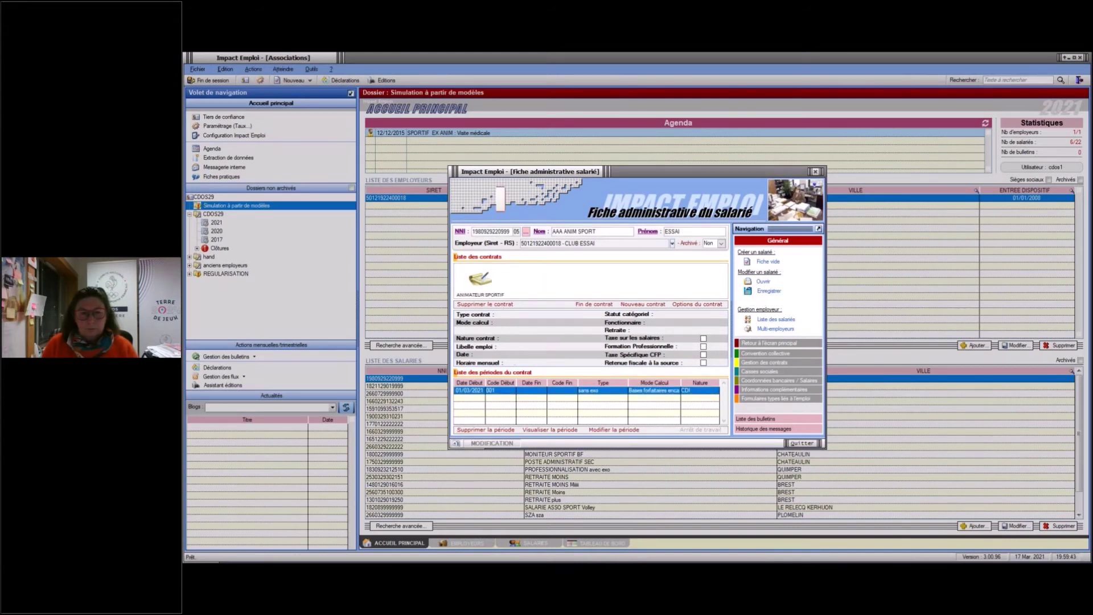
- Try to delete the employee's ANIMATEUR SPORTIF contract, and close the employee record
click(485, 305)
click(653, 339)
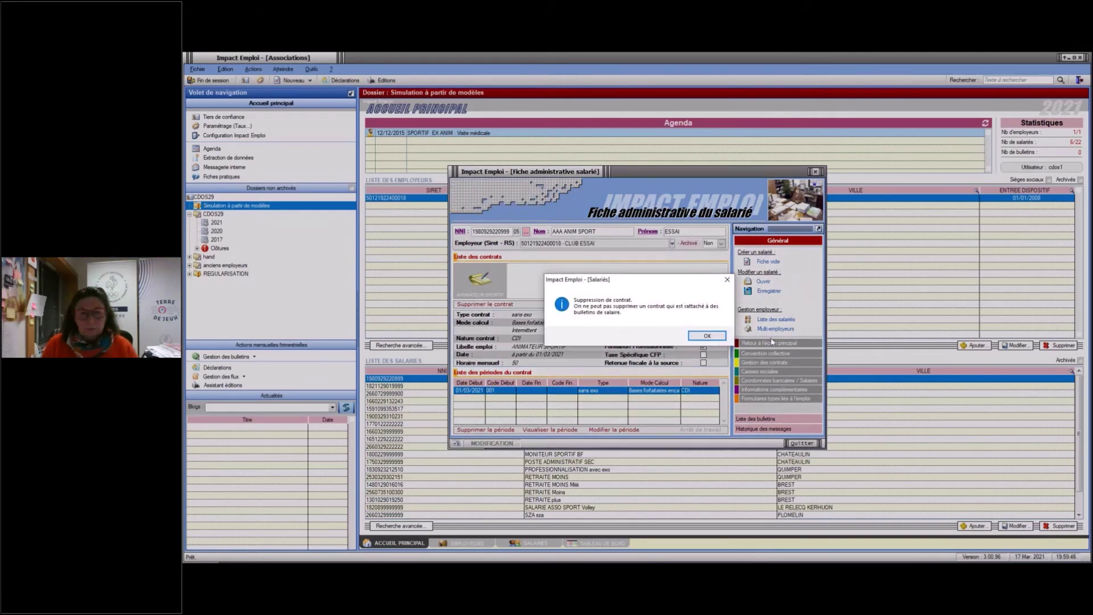
click(718, 337)
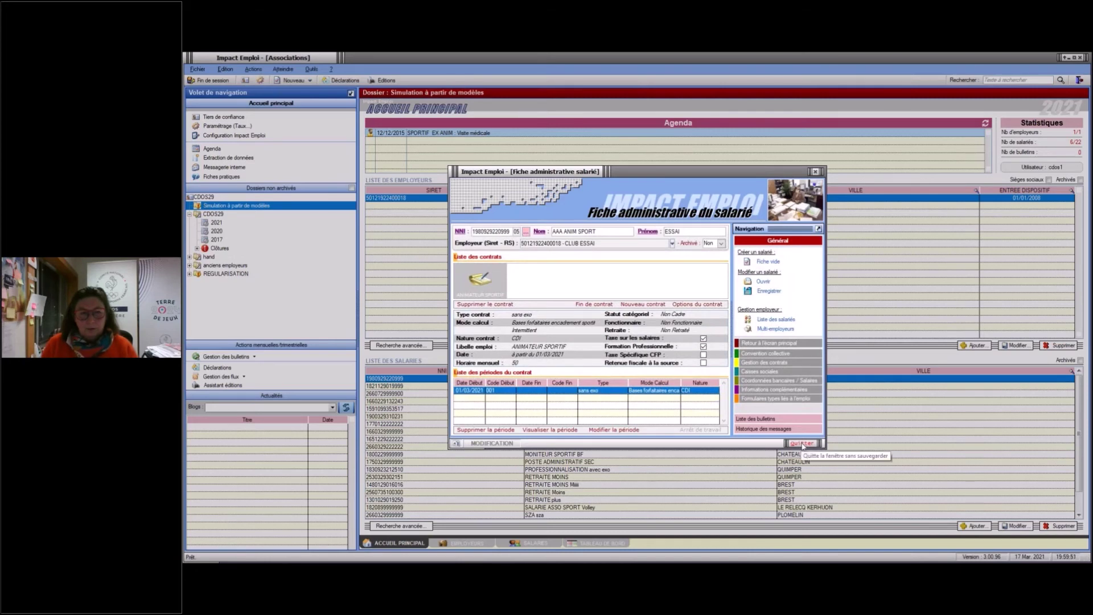
click(803, 443)
click(657, 335)
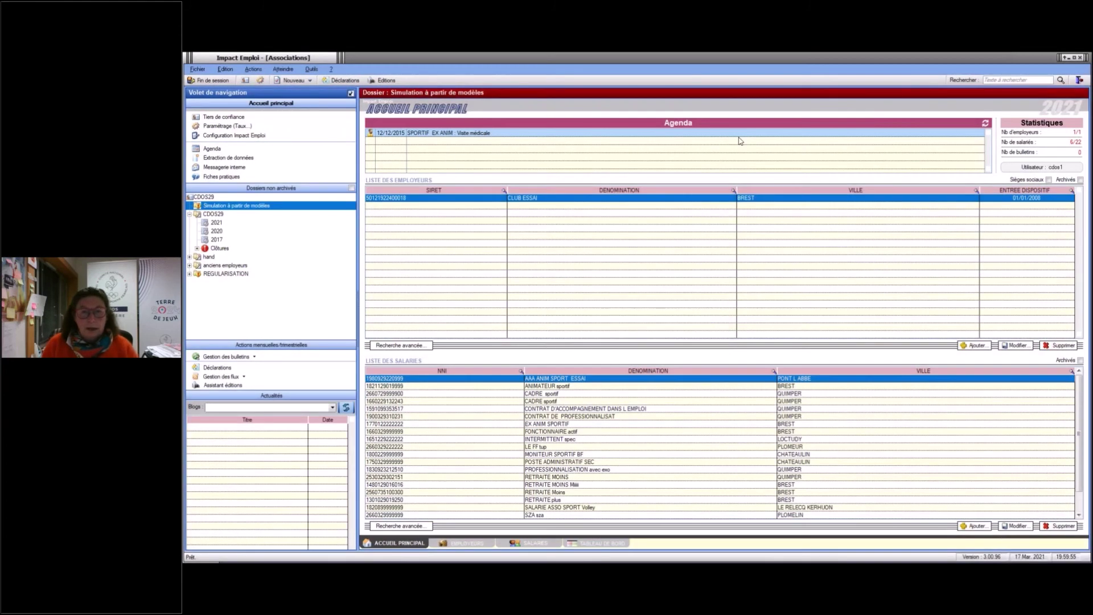